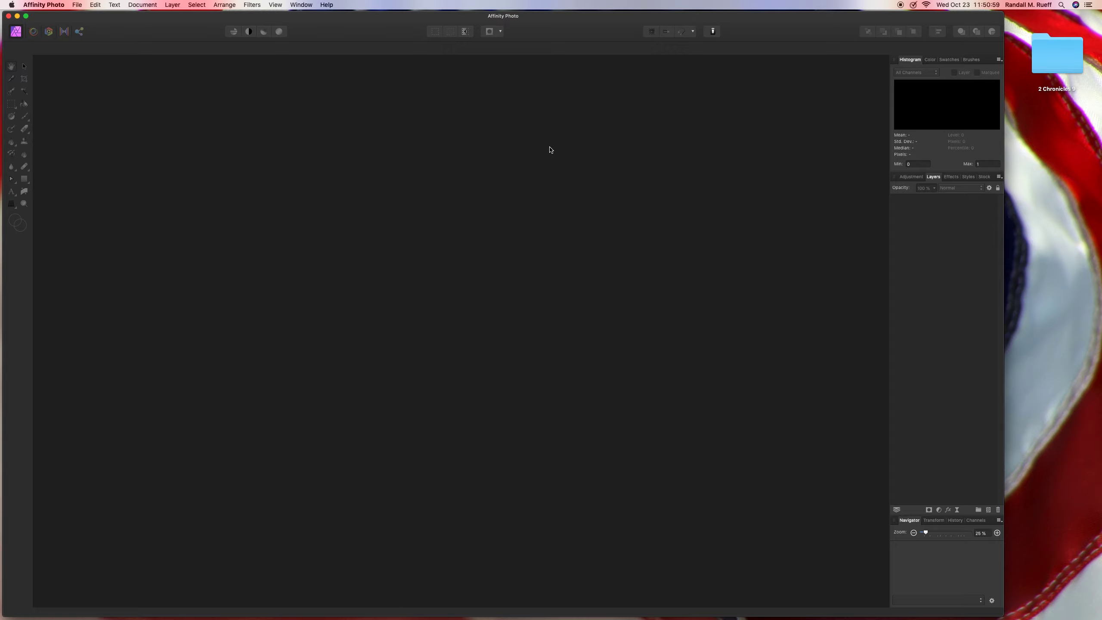
# - Open photos (A) and (B) together from the Desktop's 2 Chronicles 9 folder
pyautogui.click(78, 5)
pyautogui.click(90, 84)
pyautogui.click(298, 100)
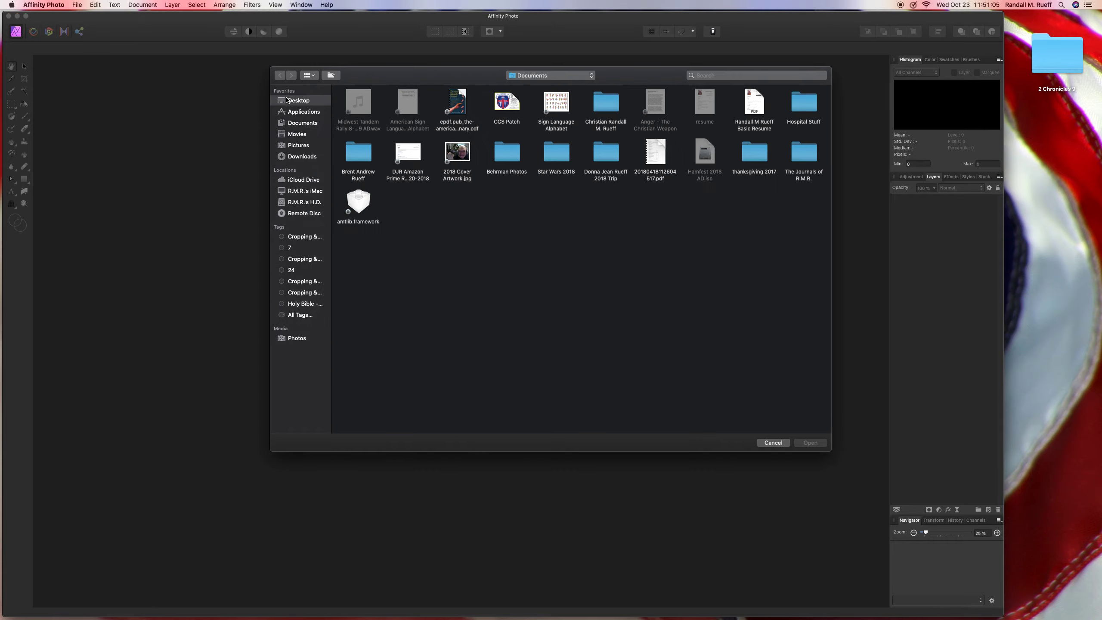
pyautogui.doubleClick(404, 104)
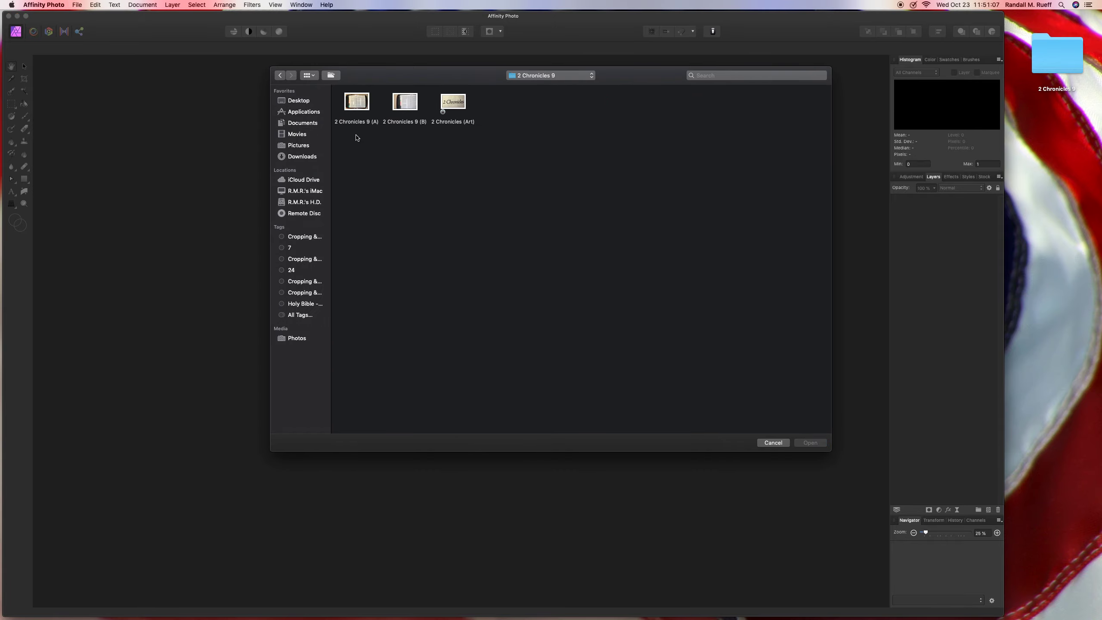
pyautogui.moveTo(355, 137); pyautogui.dragTo(404, 107)
pyautogui.doubleClick(404, 105)
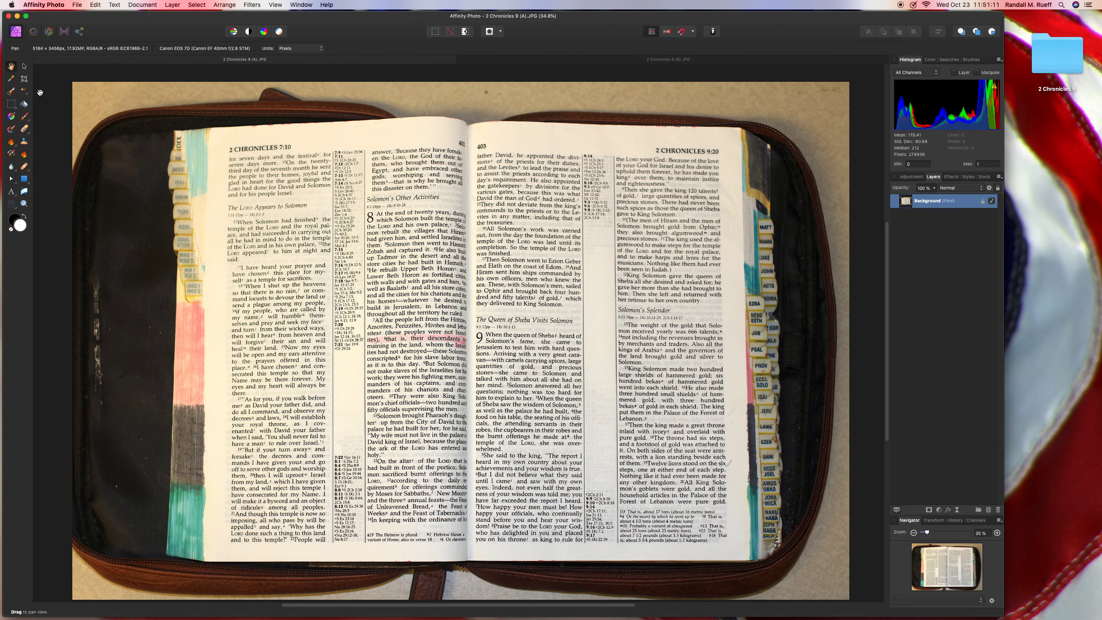
# - Tighten the crop box around photo (A)'s open Bible pages and apply it
pyautogui.click(23, 80)
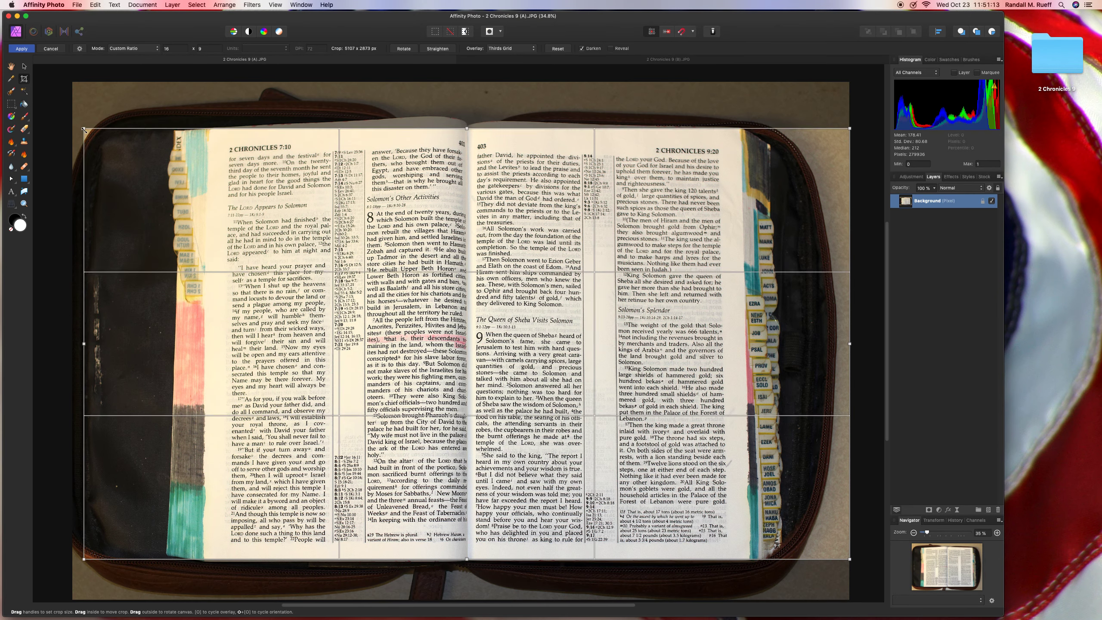
pyautogui.moveTo(71, 120); pyautogui.dragTo(105, 140)
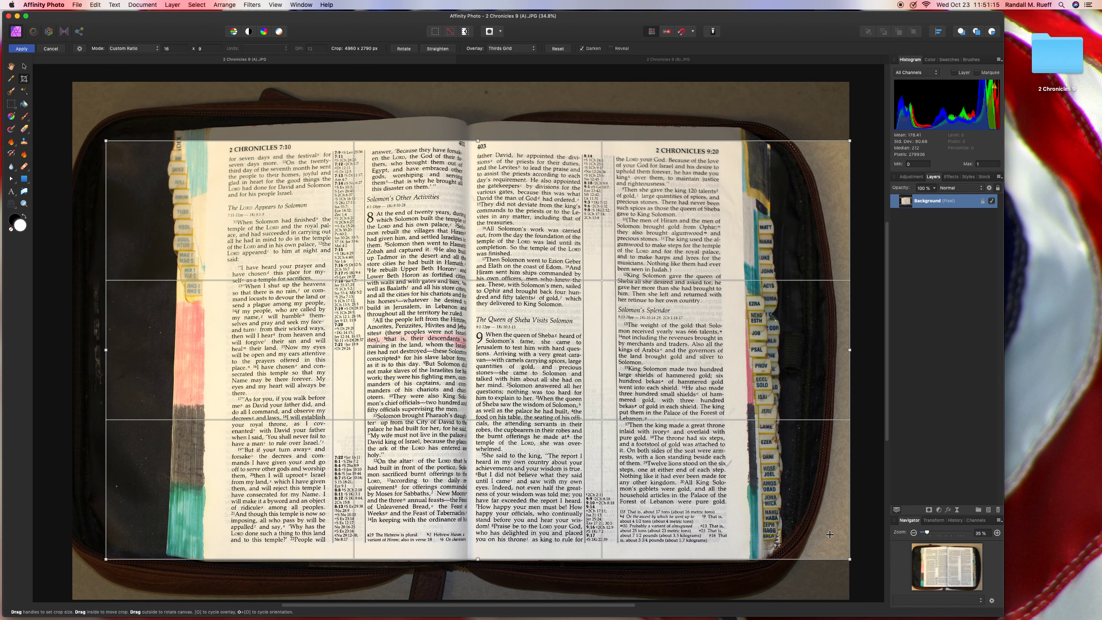
pyautogui.moveTo(850, 561); pyautogui.dragTo(835, 553)
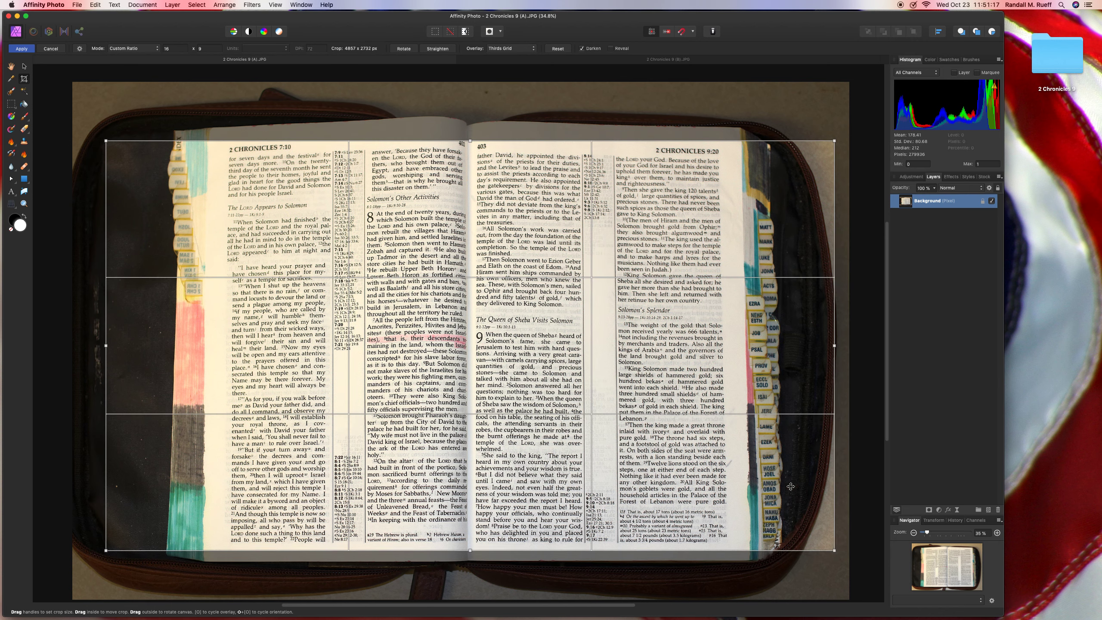
pyautogui.moveTo(603, 388); pyautogui.dragTo(499, 379)
pyautogui.moveTo(670, 445); pyautogui.dragTo(675, 445)
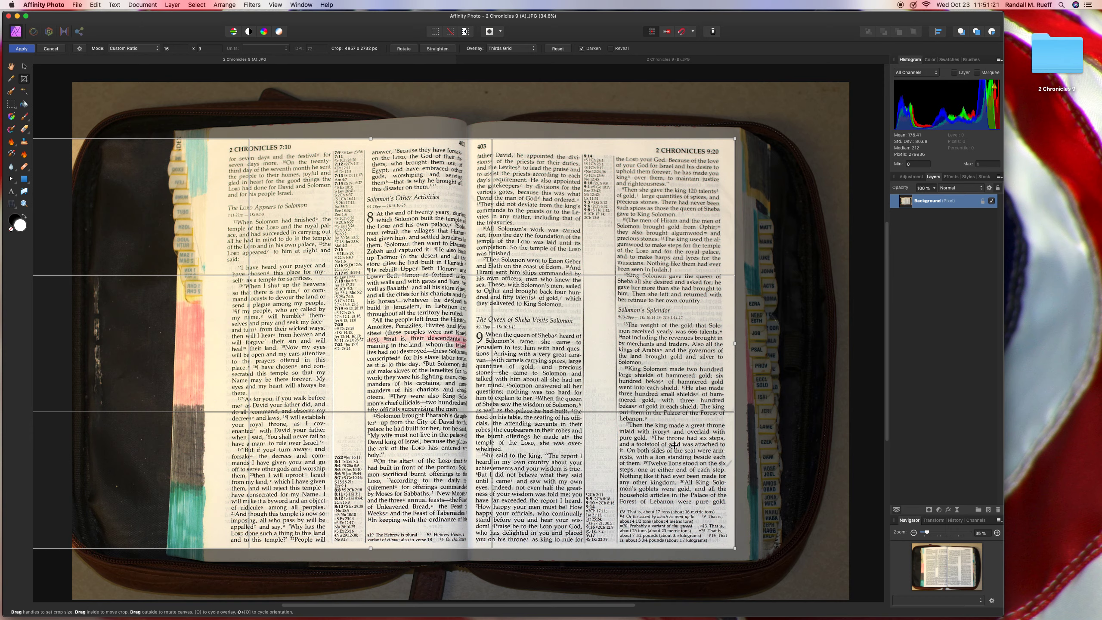
pyautogui.press('Return')
# - Save the cropped photo (A) as a flattened file
pyautogui.press('super+s')
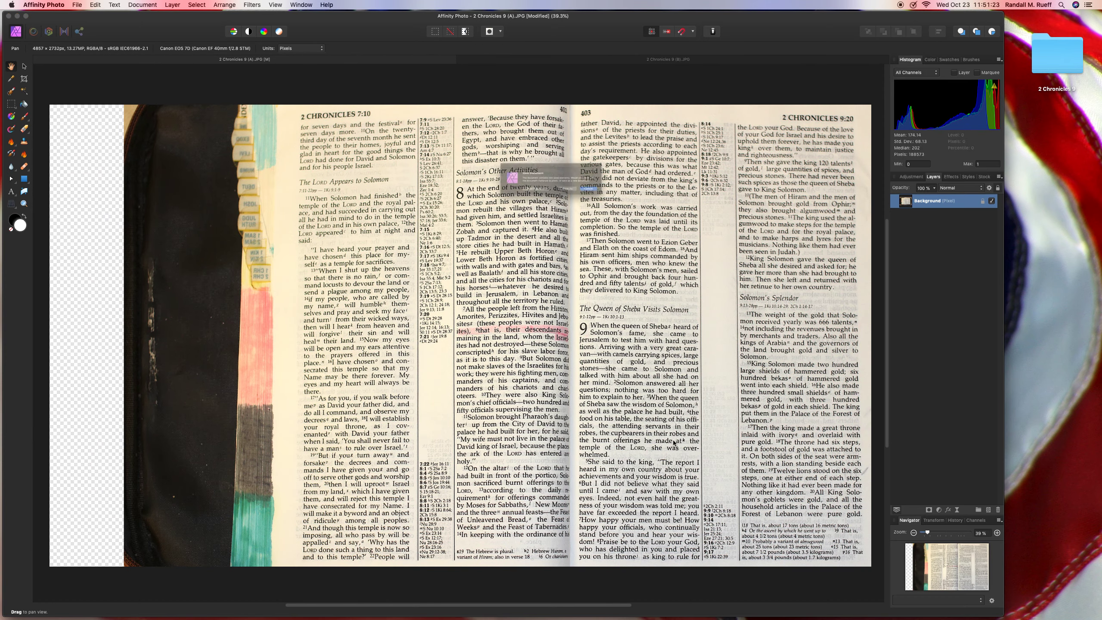
pyautogui.click(519, 199)
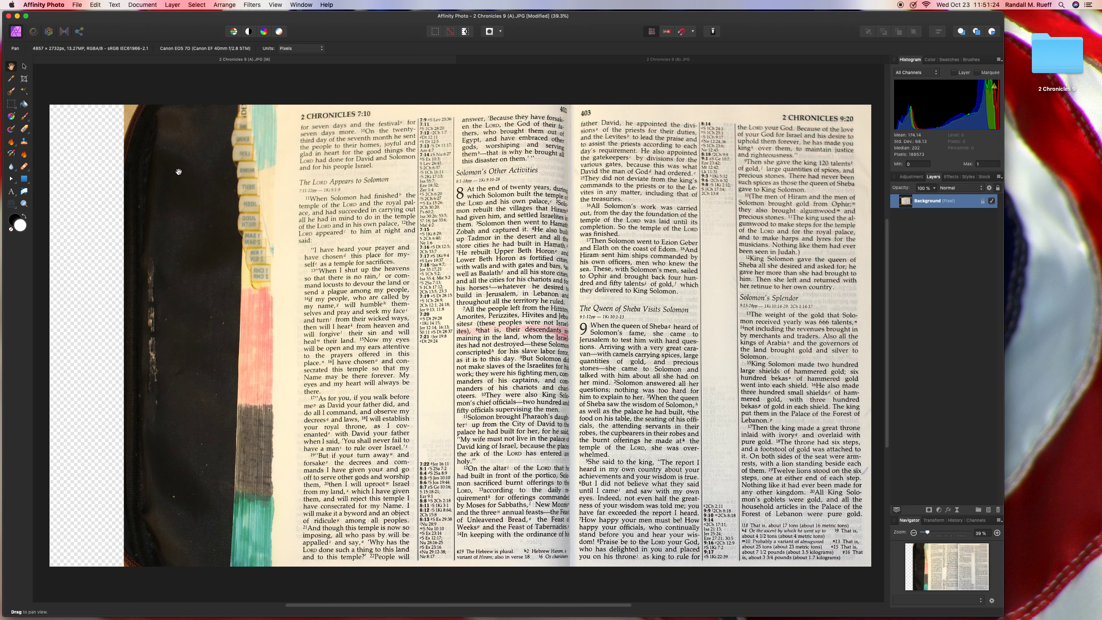
pyautogui.click(24, 179)
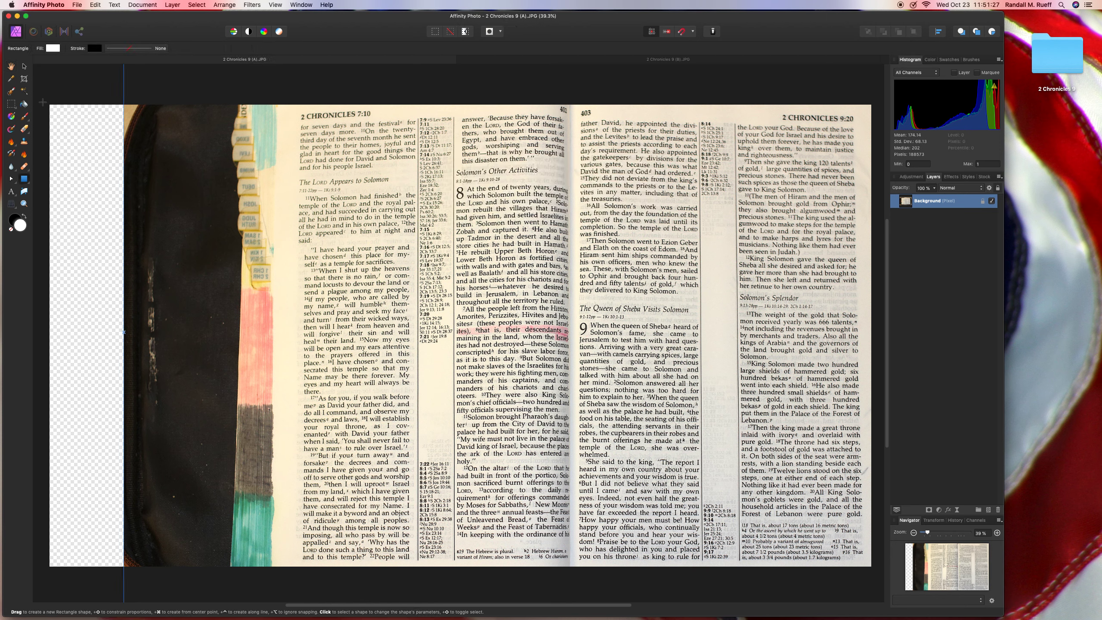
pyautogui.press('v')
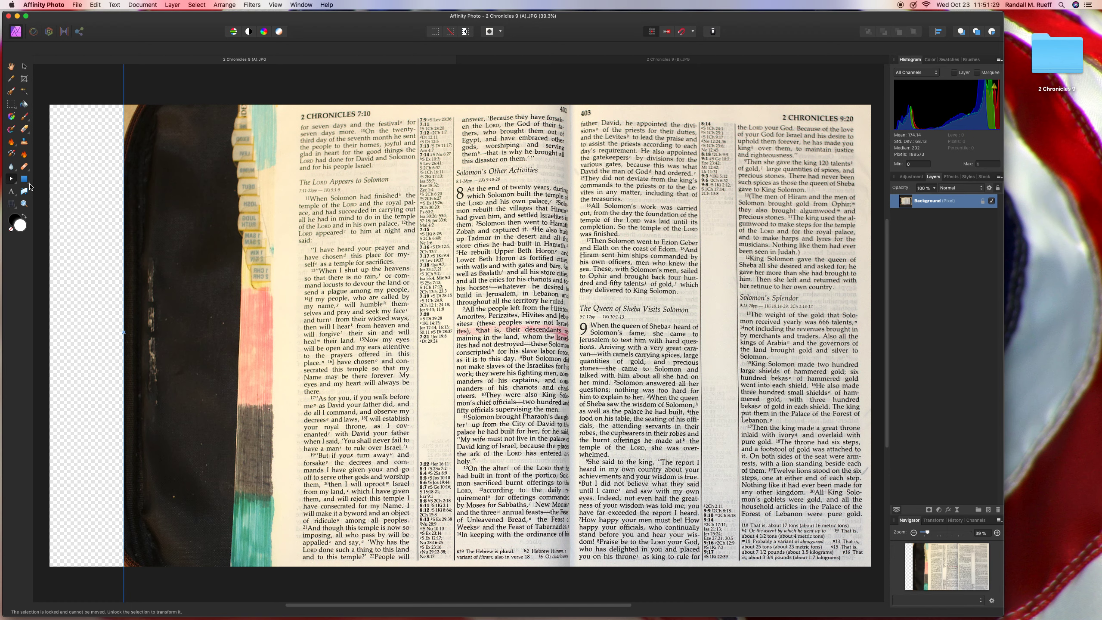
# - Draw a rectangle covering the left page and give it a blue fill
pyautogui.click(25, 179)
pyautogui.moveTo(50, 105)
pyautogui.mouseDown()
pyautogui.moveTo(570, 535)
pyautogui.moveTo(574, 576)
pyautogui.mouseUp()
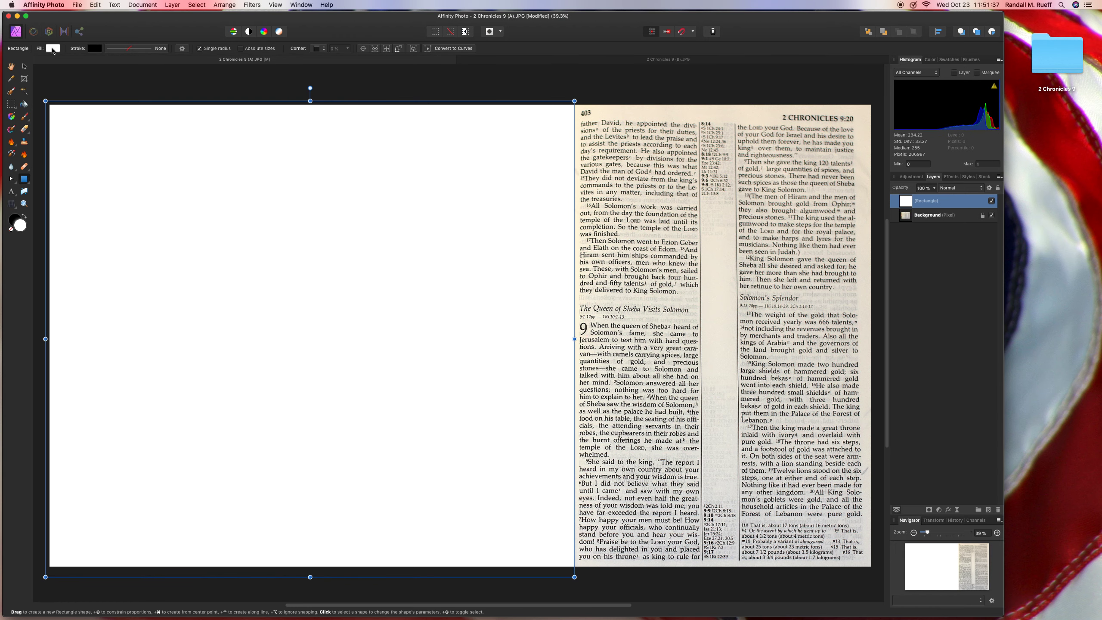
pyautogui.click(53, 48)
pyautogui.click(122, 129)
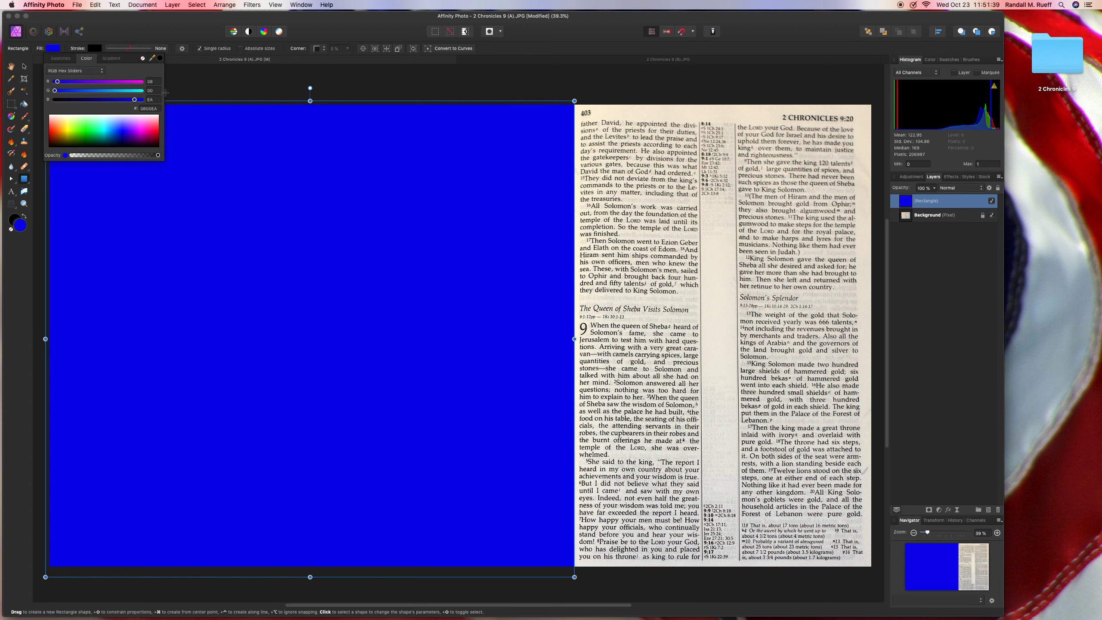
pyautogui.click(173, 87)
pyautogui.click(24, 165)
# - Type the title '1 Chronicles 9 / 1 - 20' in a text frame on the blue panel
pyautogui.click(11, 192)
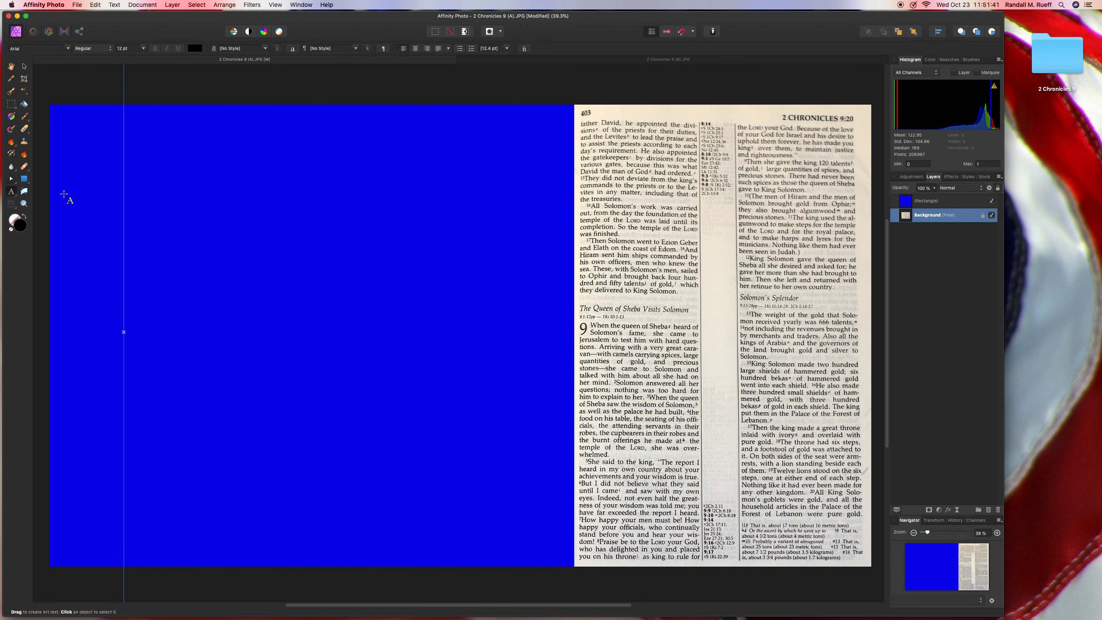
pyautogui.moveTo(76, 197); pyautogui.dragTo(123, 242)
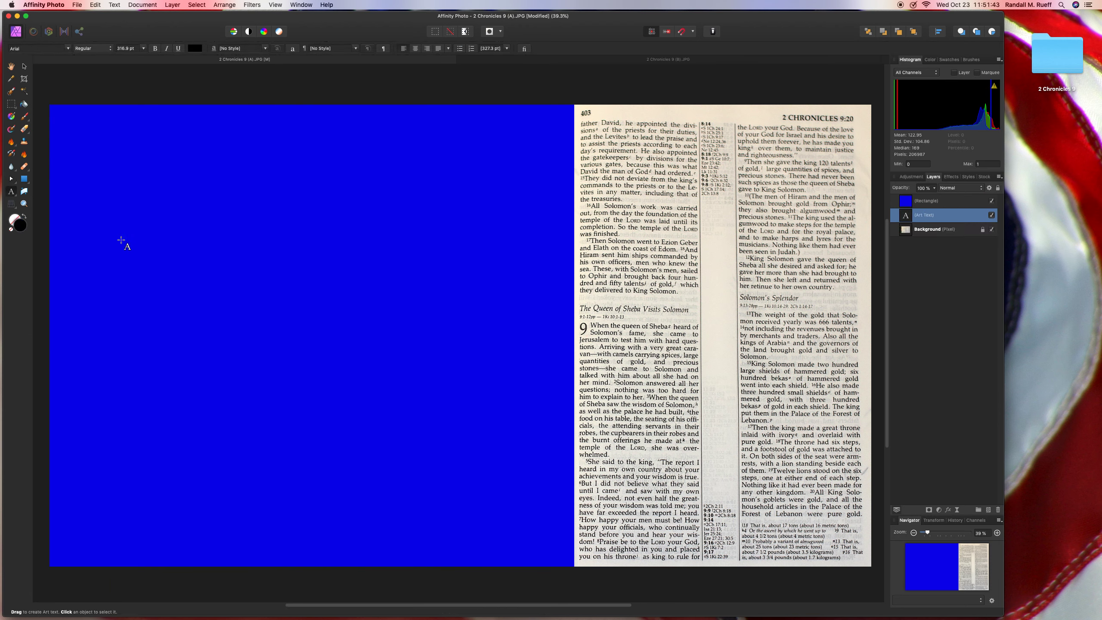
pyautogui.write('2 Chronicle')
pyautogui.write('s 9 (A')
pyautogui.write(')')
pyautogui.press('super+a')
pyautogui.press('Escape')
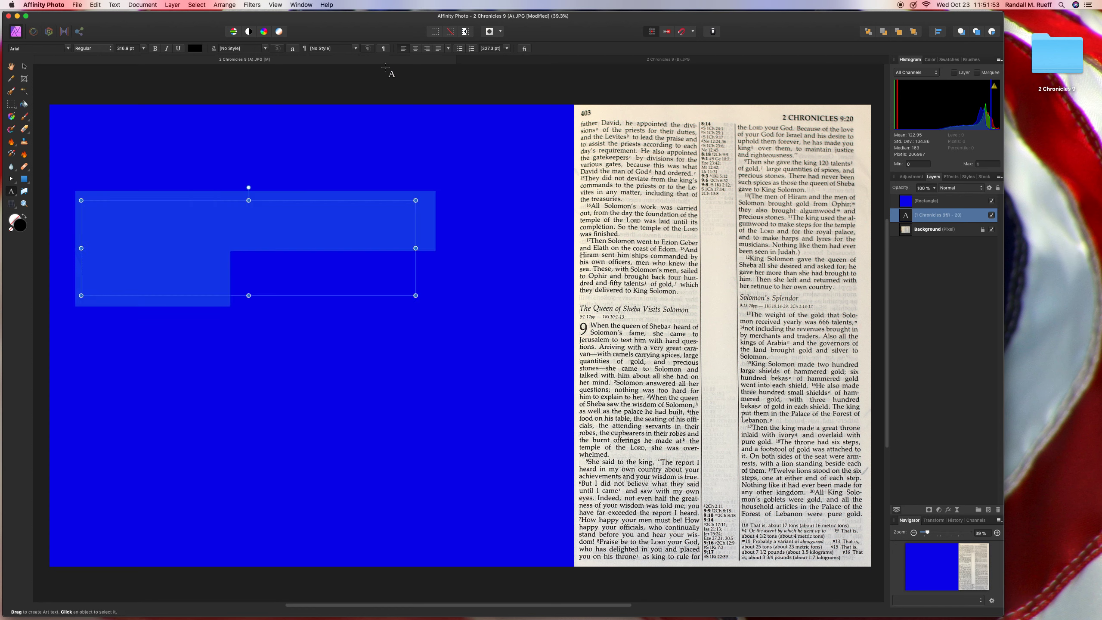
# - Centre the title, make it white, and bring it in front of the rectangle
pyautogui.click(415, 49)
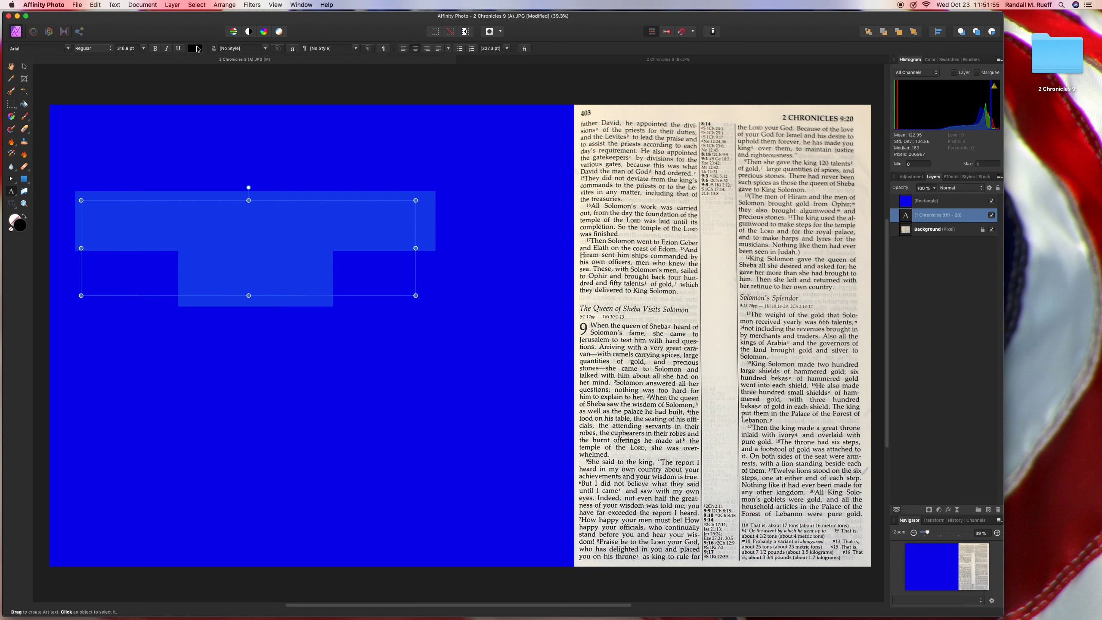
pyautogui.click(197, 48)
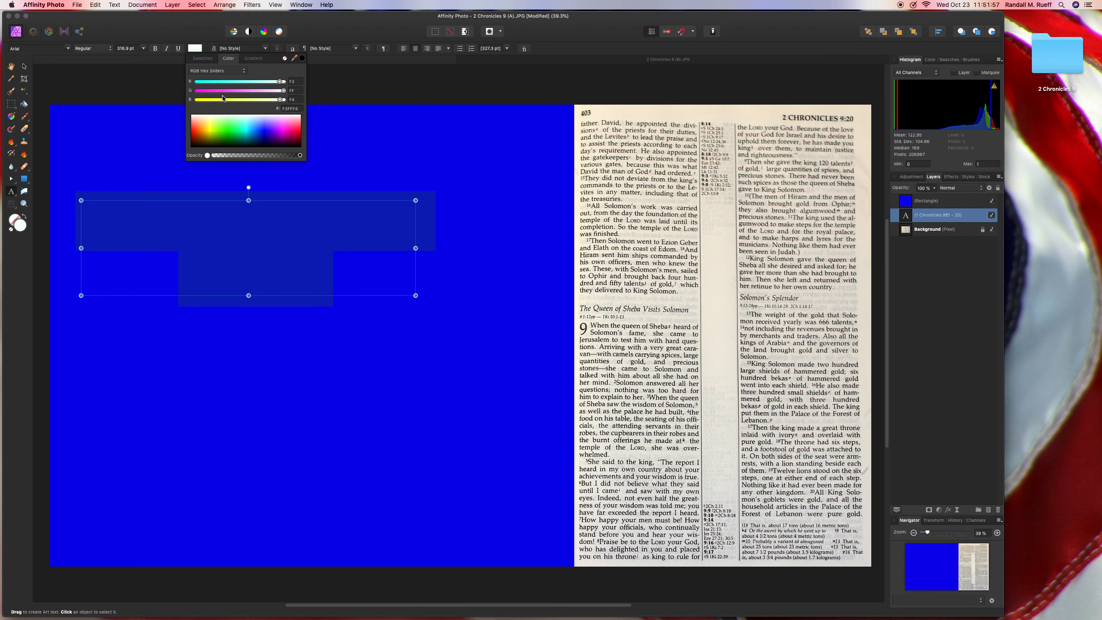
pyautogui.click(226, 5)
pyautogui.click(238, 44)
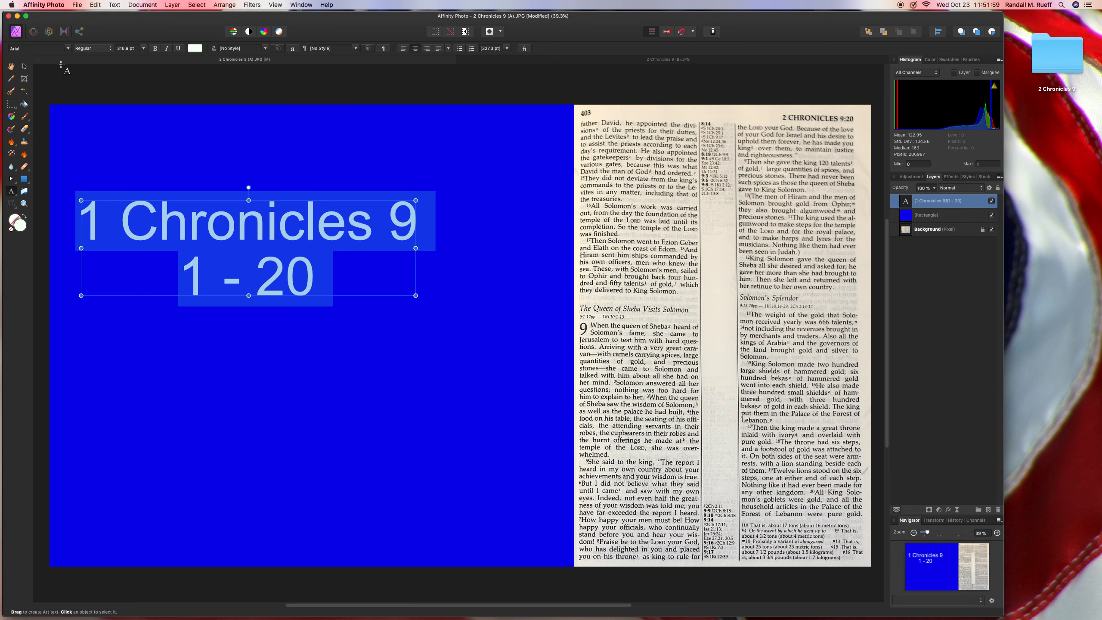
# - Enlarge the title and move it lower across the blue panel
pyautogui.moveTo(223, 228); pyautogui.dragTo(208, 230)
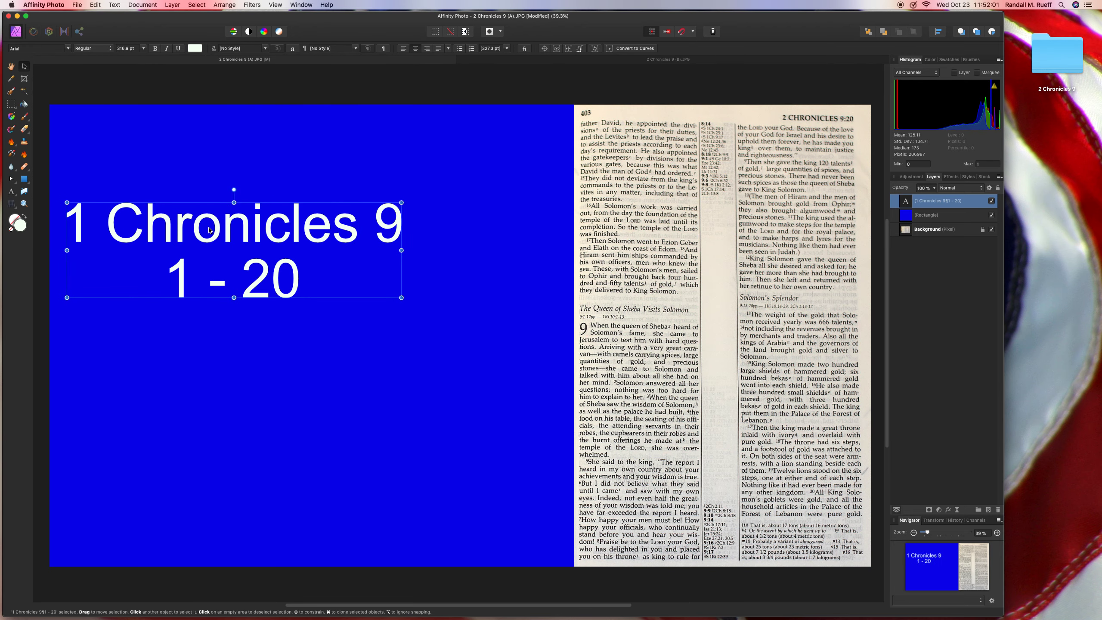
pyautogui.moveTo(401, 297); pyautogui.dragTo(548, 339)
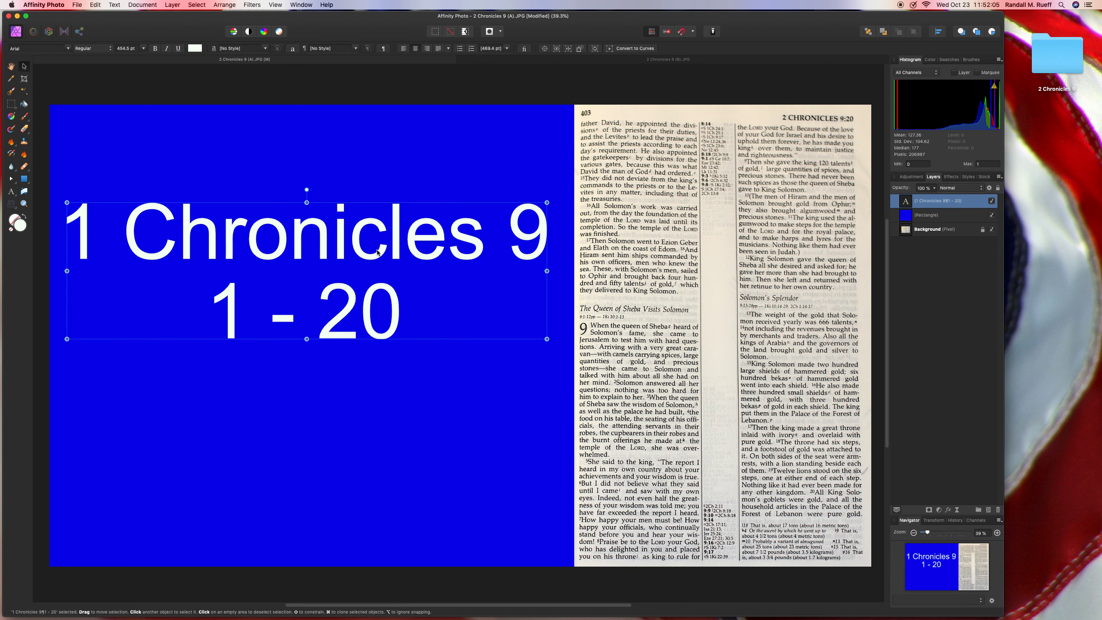
pyautogui.moveTo(377, 249); pyautogui.dragTo(380, 317)
# - Deselect, save photo (A) flattened, and close its tab to reveal photo (B)
pyautogui.click(166, 88)
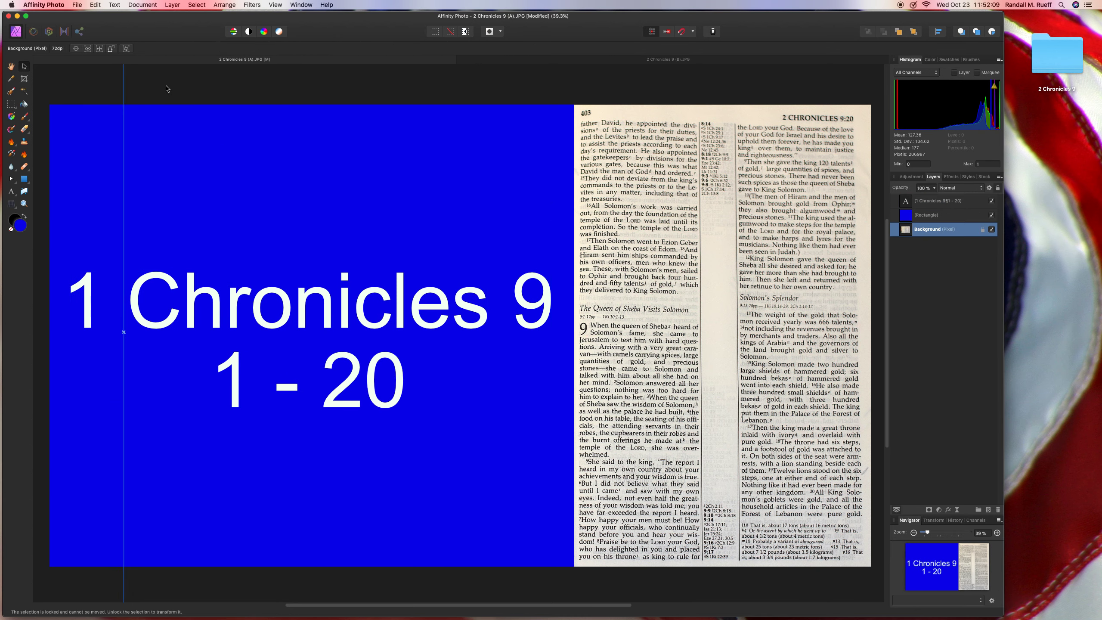
pyautogui.click(84, 88)
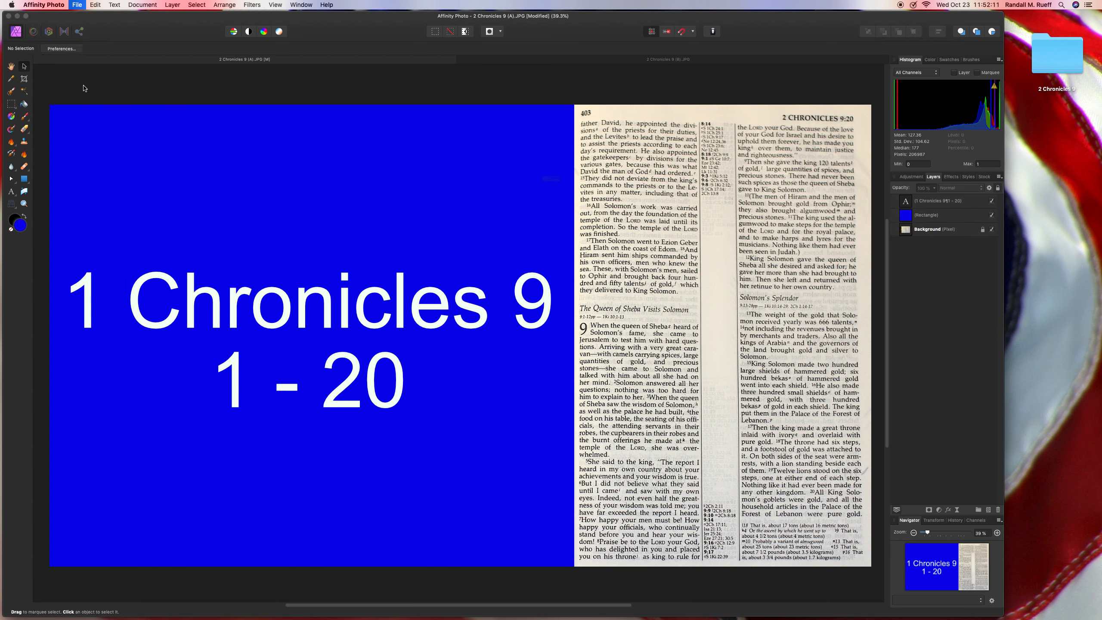
pyautogui.press('super+s')
pyautogui.click(515, 199)
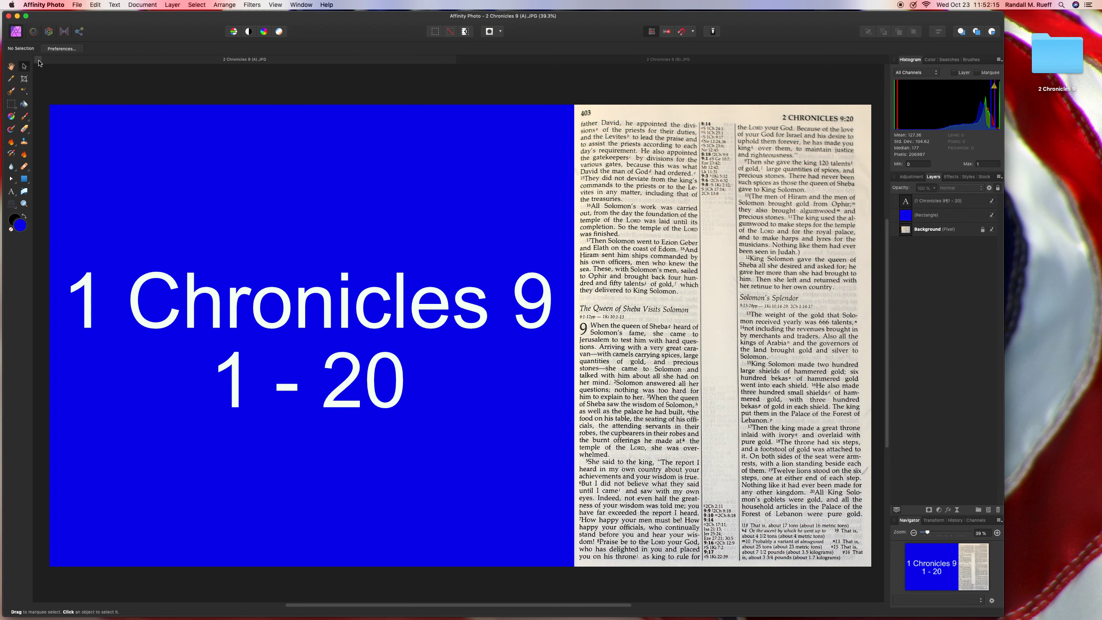
pyautogui.press('super+w')
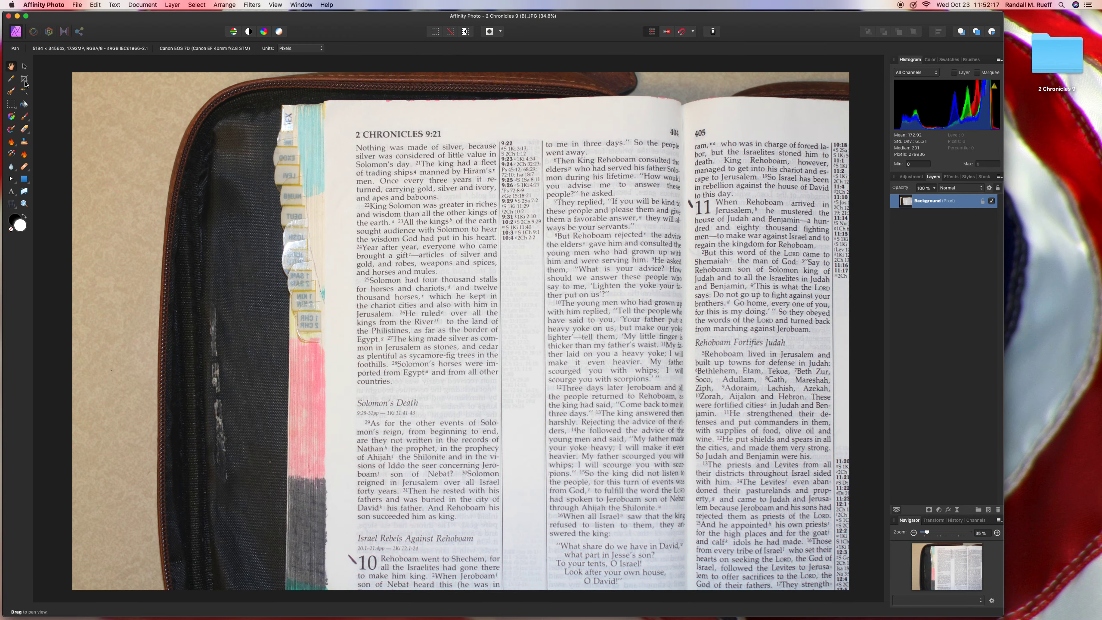
# - Shrink photo (B)'s crop box from the right corners and shift it left onto the left page
pyautogui.click(24, 84)
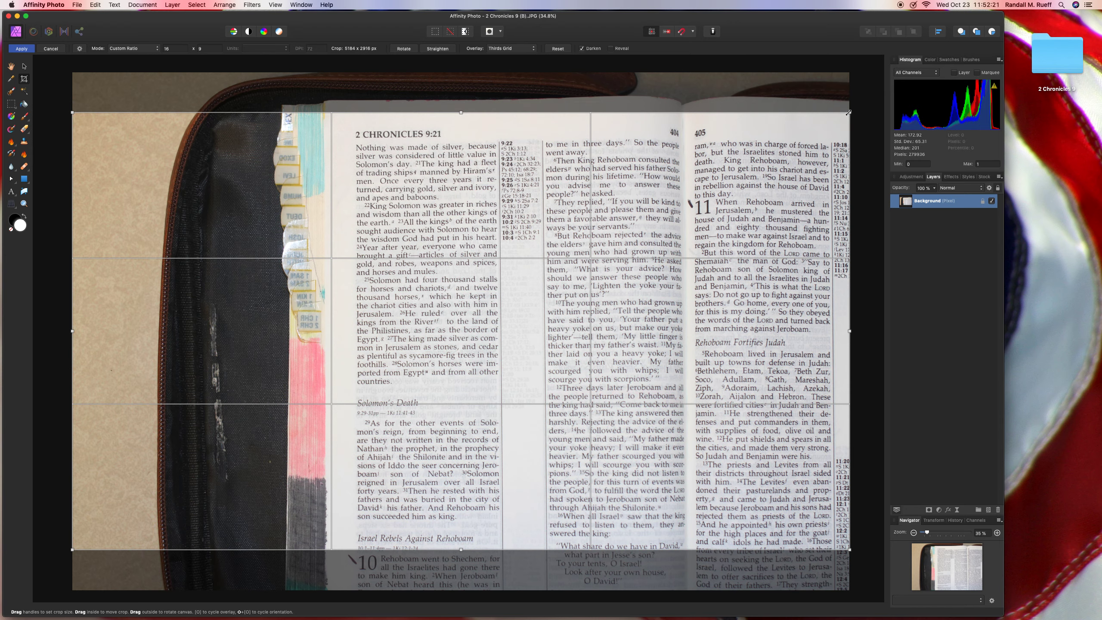
pyautogui.moveTo(848, 113); pyautogui.dragTo(834, 123)
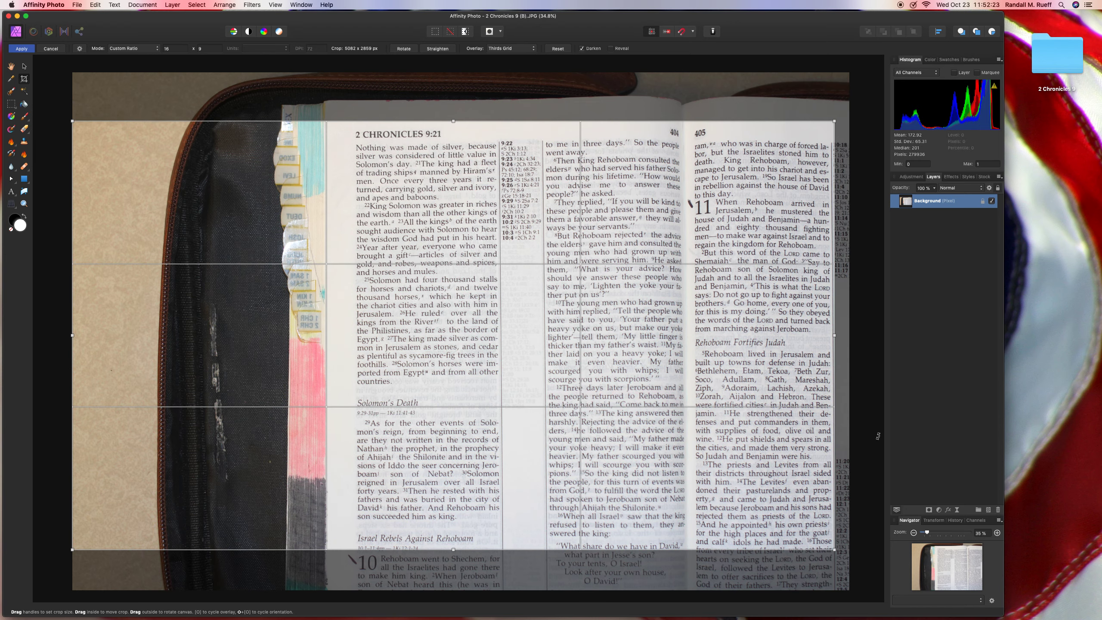
pyautogui.moveTo(834, 549); pyautogui.dragTo(791, 526)
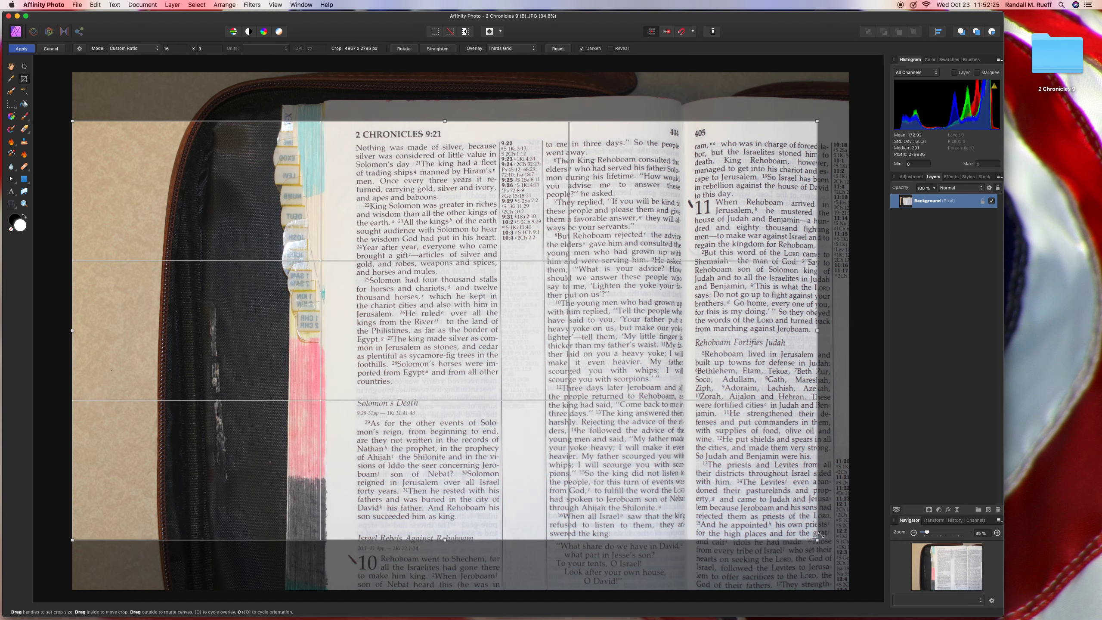
pyautogui.moveTo(751, 466); pyautogui.dragTo(381, 238)
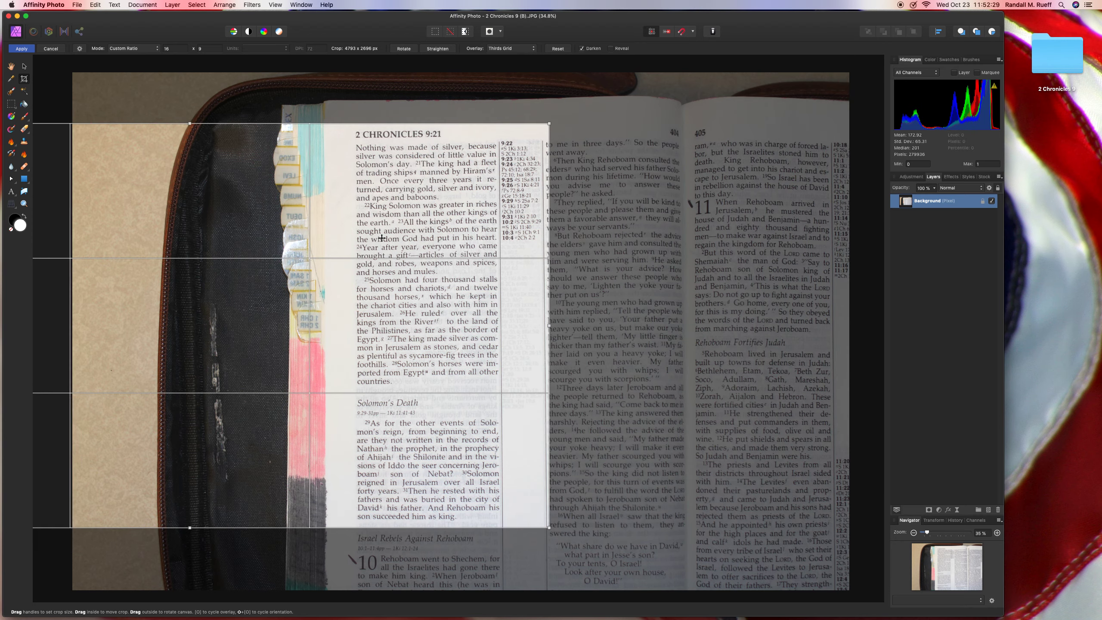
# - Apply the crop and save photo (B) as a flattened file
pyautogui.press('Return')
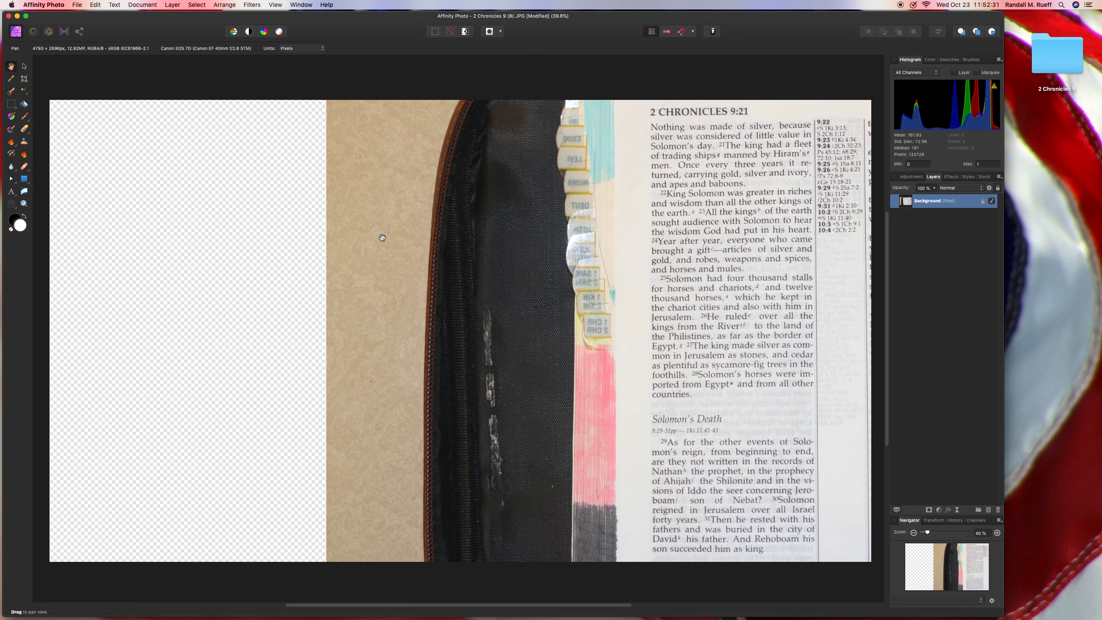
pyautogui.press('super+s')
pyautogui.click(519, 199)
# - Draw a rectangle from the top-left corner down past the bottom, ending at the page text
pyautogui.click(25, 179)
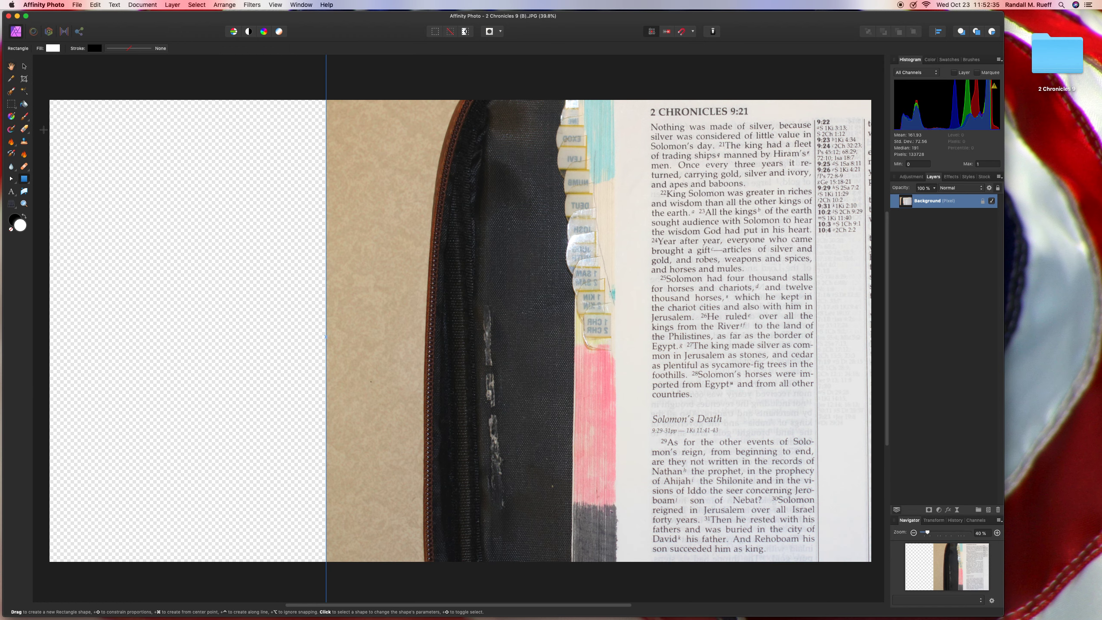
pyautogui.press('v')
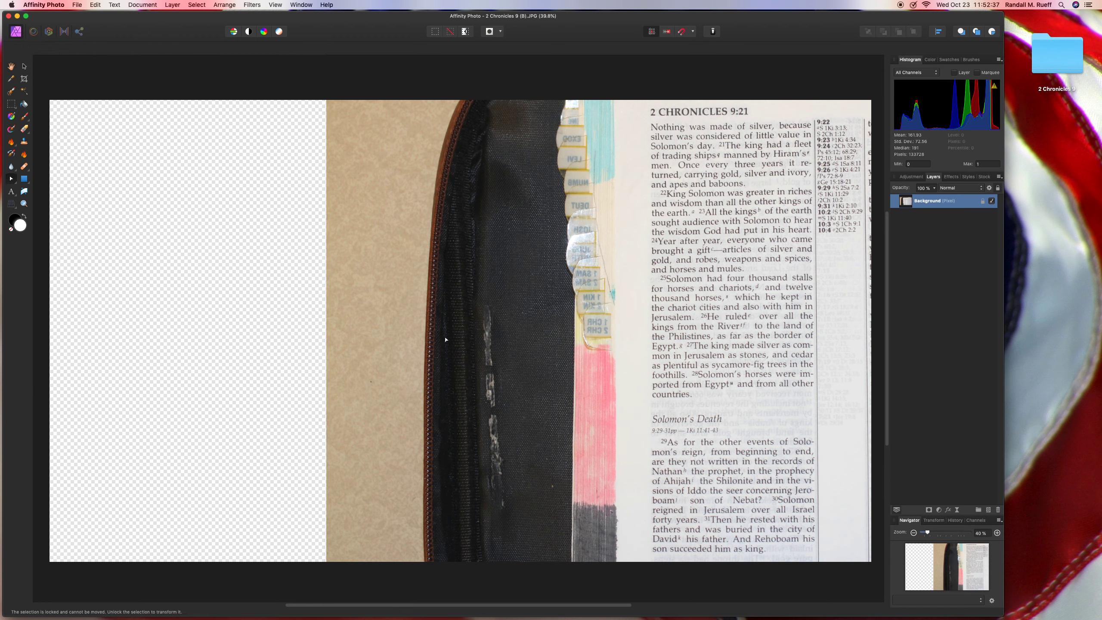
pyautogui.click(33, 180)
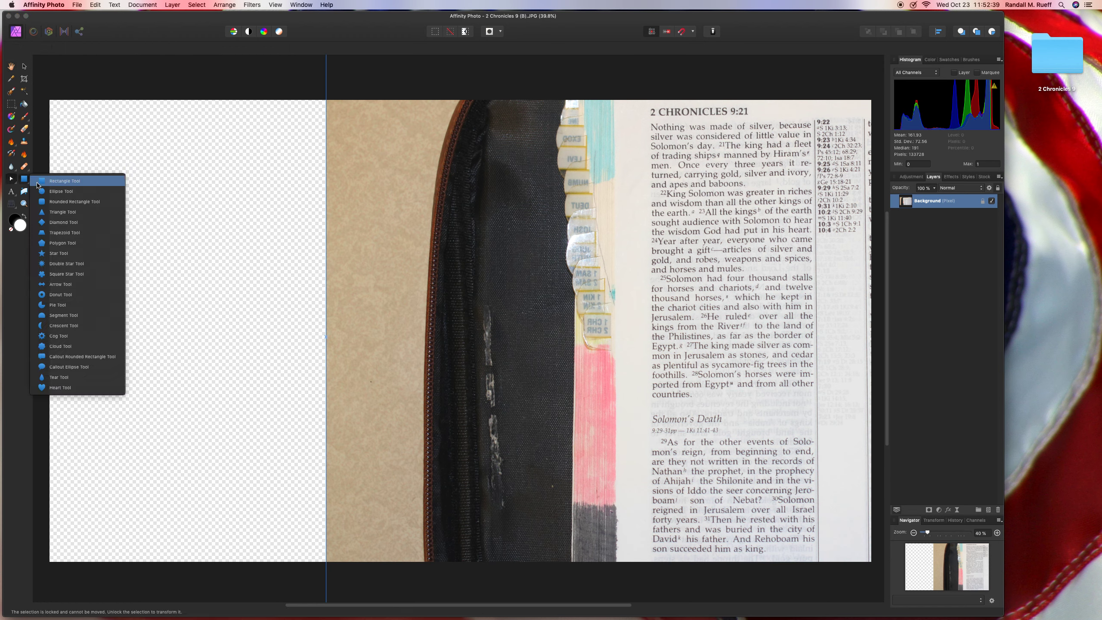
pyautogui.click(37, 184)
pyautogui.moveTo(49, 101)
pyautogui.mouseDown()
pyautogui.moveTo(598, 410)
pyautogui.moveTo(549, 462)
pyautogui.mouseUp()
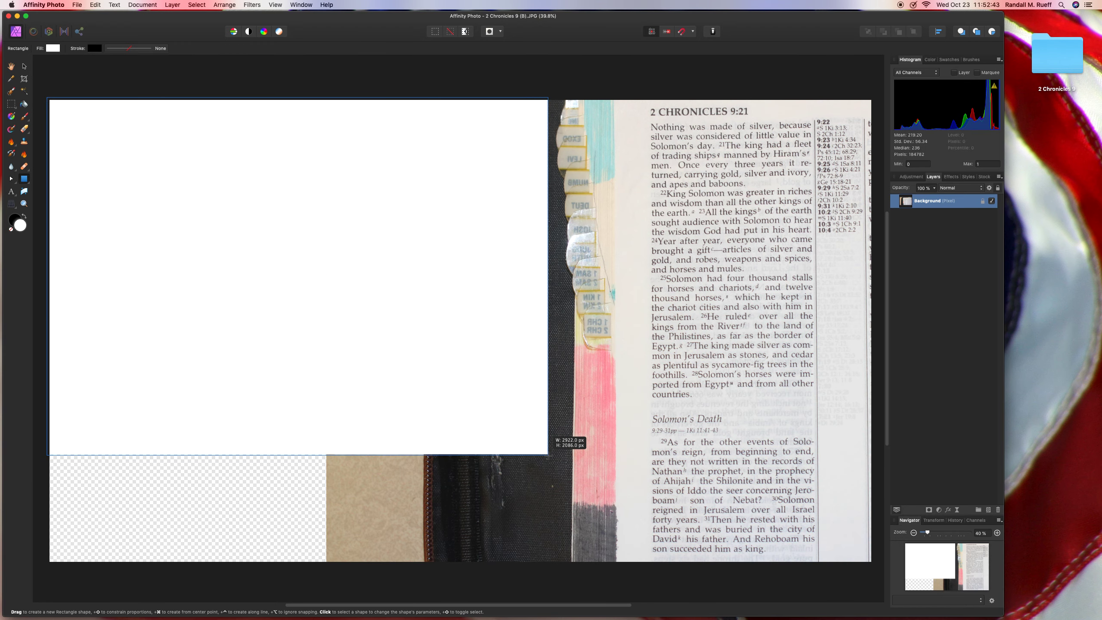
pyautogui.moveTo(549, 462); pyautogui.dragTo(643, 575)
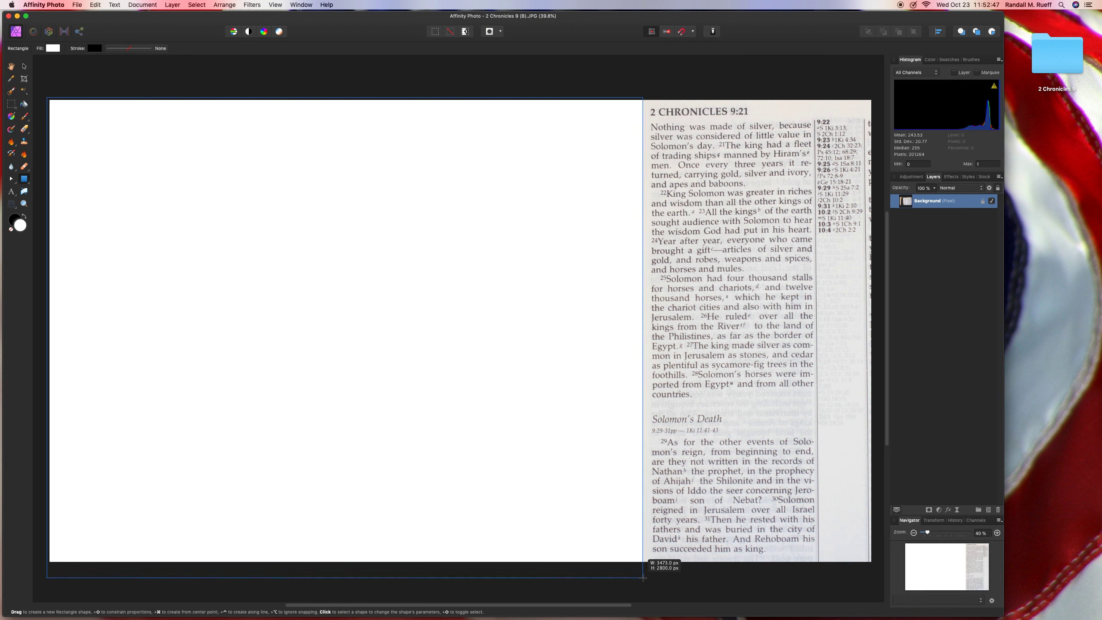
pyautogui.moveTo(644, 575); pyautogui.dragTo(642, 575)
# - Fill the rectangle violet after trying cyan, green, blue and purple
pyautogui.click(54, 48)
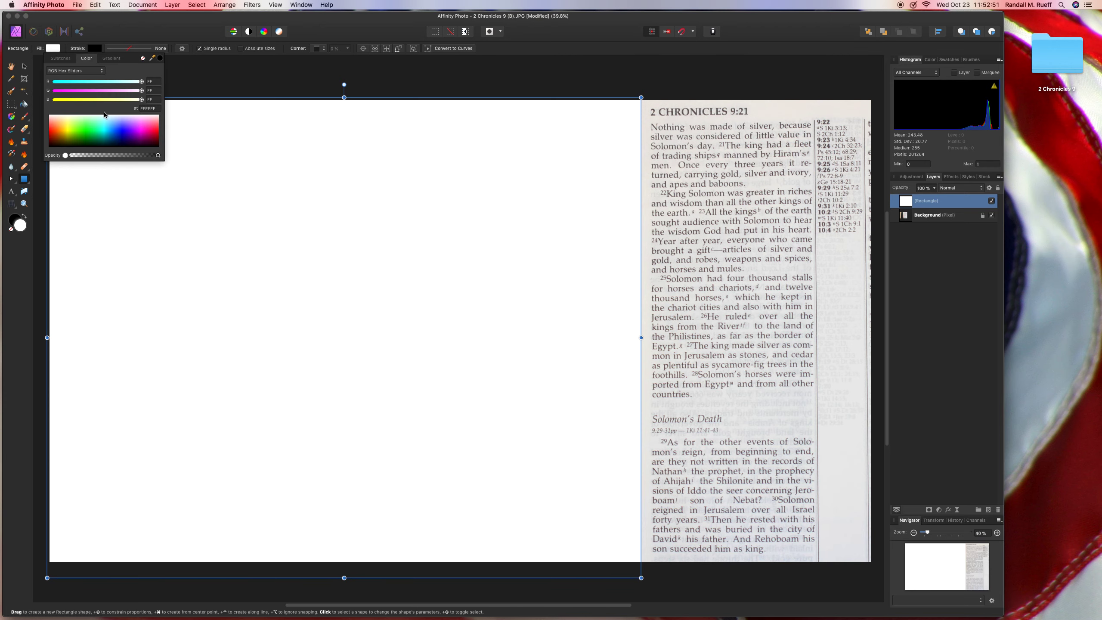
pyautogui.click(106, 131)
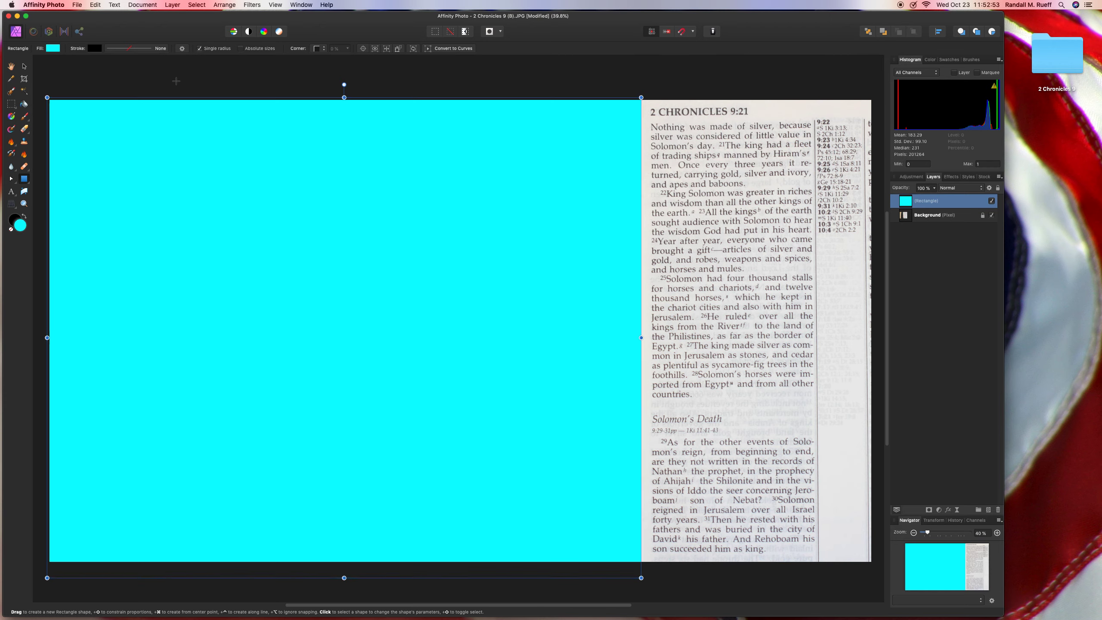
pyautogui.click(28, 161)
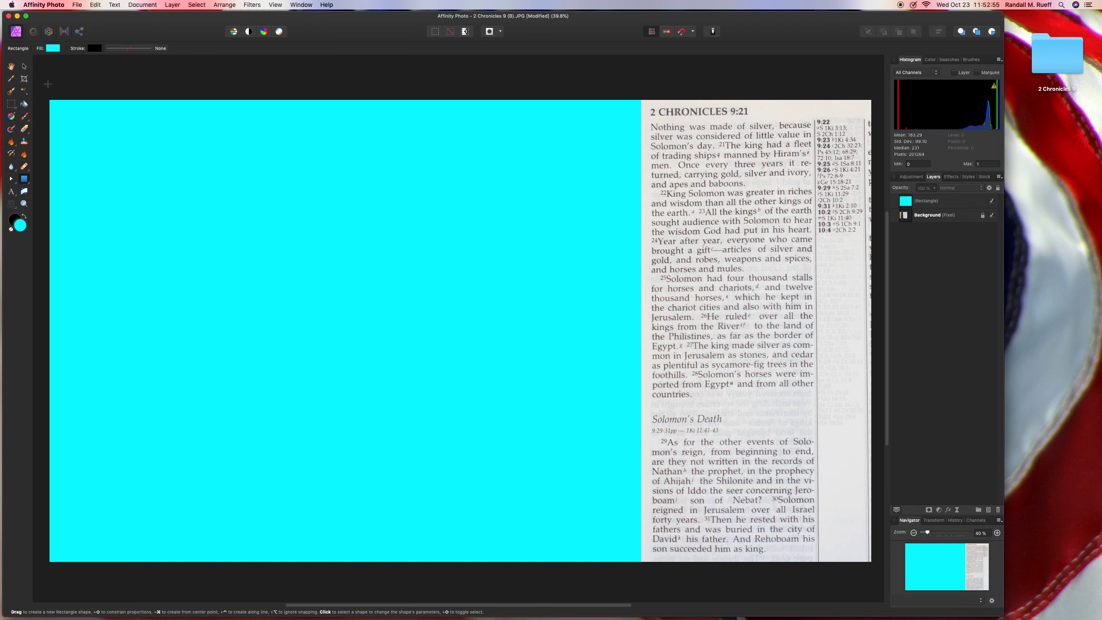
pyautogui.click(65, 115)
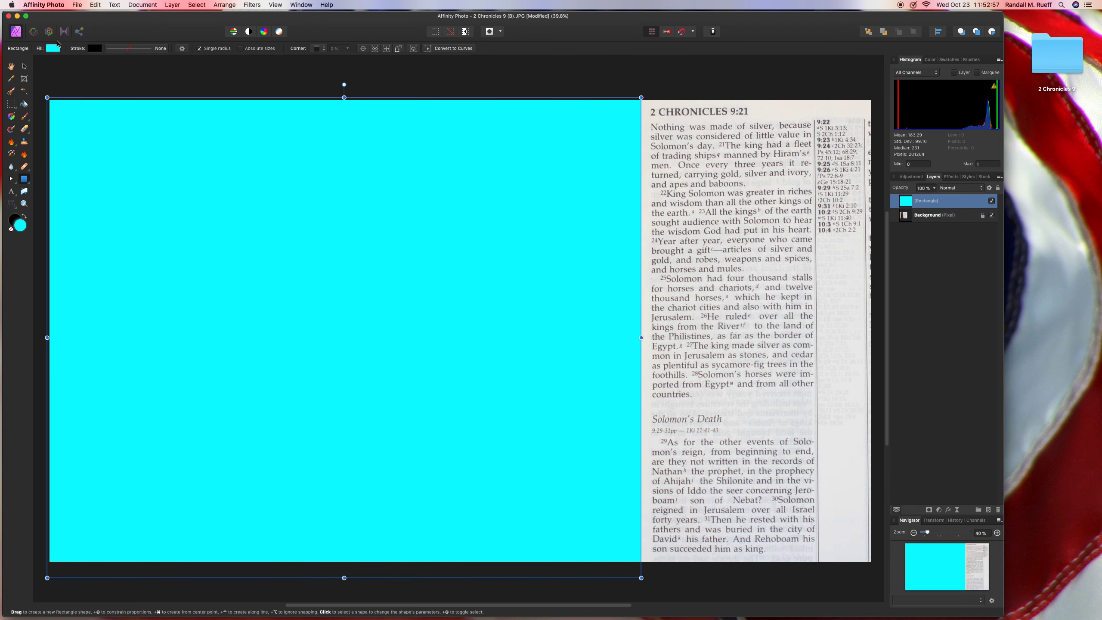
pyautogui.click(54, 49)
pyautogui.click(74, 127)
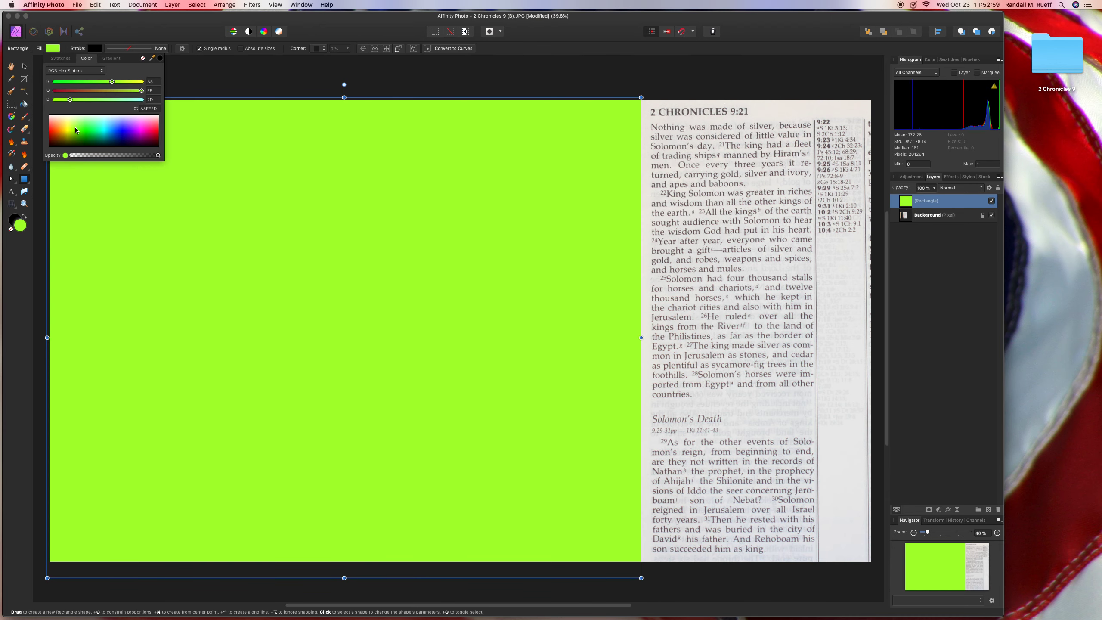
pyautogui.click(123, 128)
pyautogui.click(124, 123)
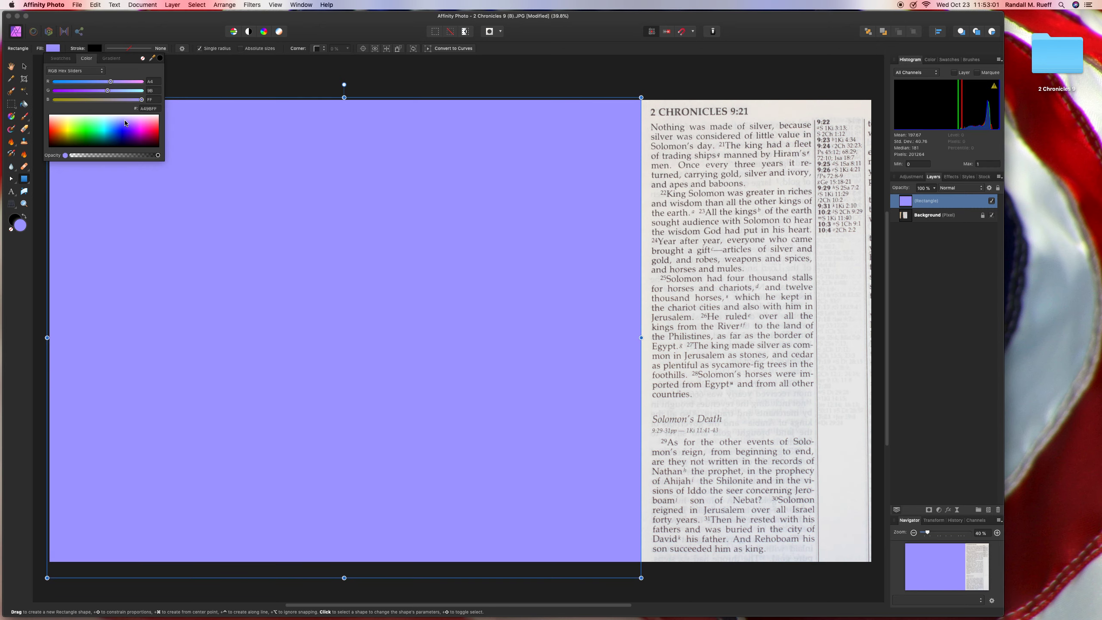
pyautogui.click(134, 138)
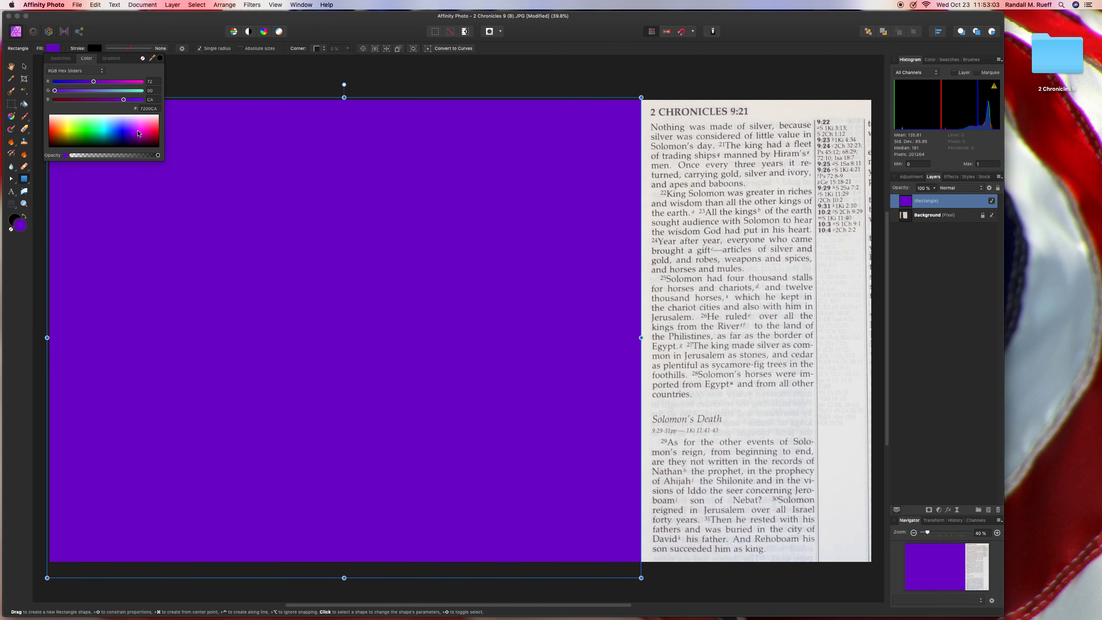
pyautogui.click(135, 135)
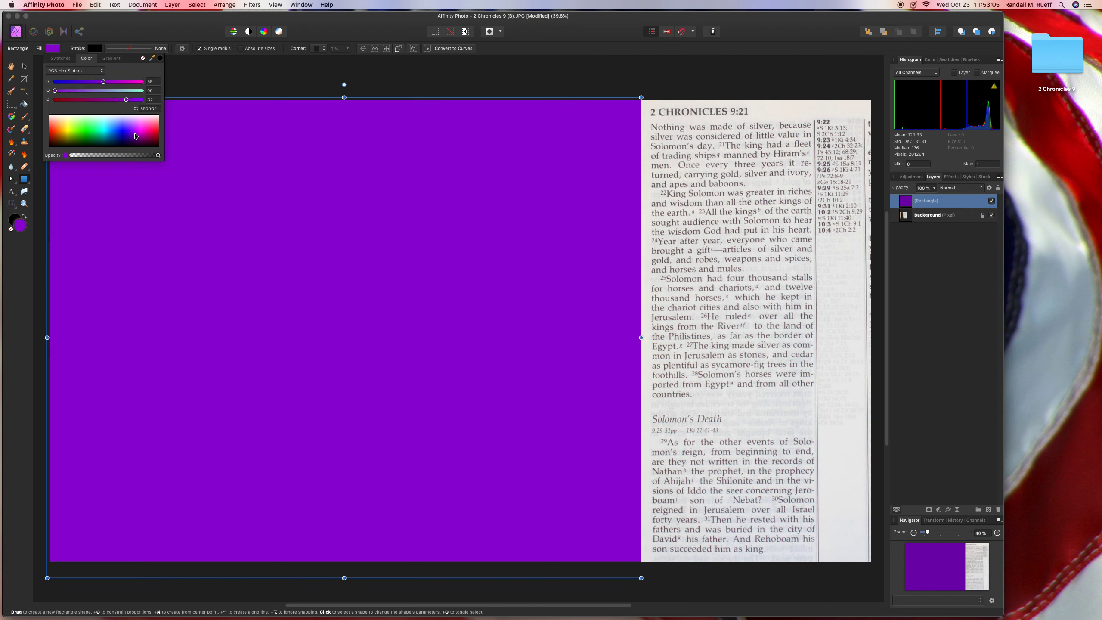
pyautogui.click(186, 83)
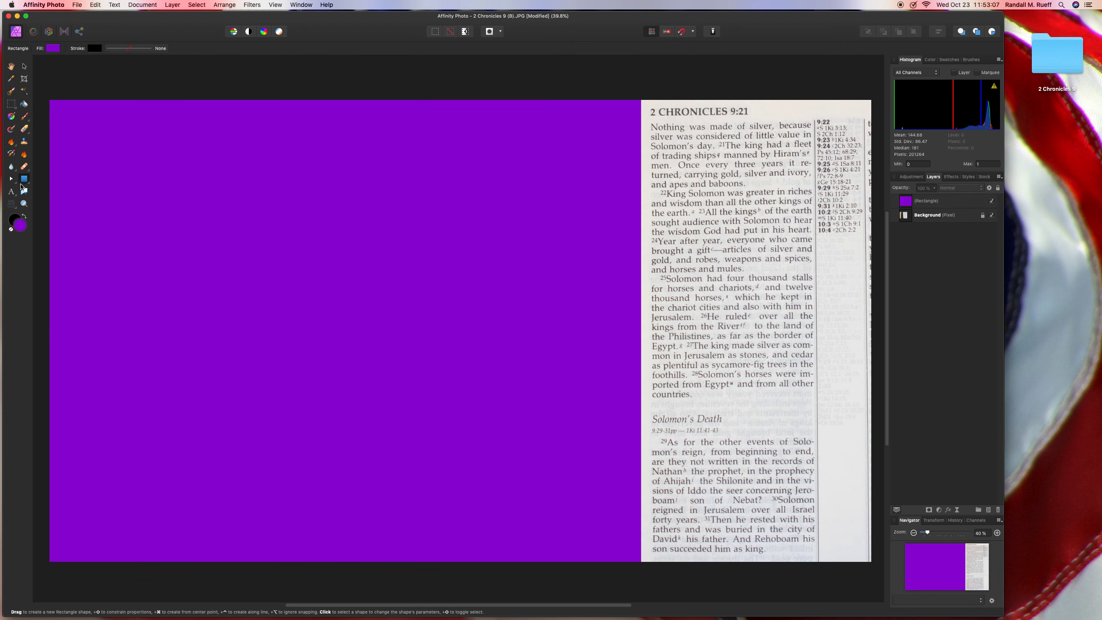
pyautogui.click(12, 191)
# - Type '2 Chronicles 9' with '20 - 31' on a second line, then select all of it
pyautogui.moveTo(77, 191); pyautogui.dragTo(92, 220)
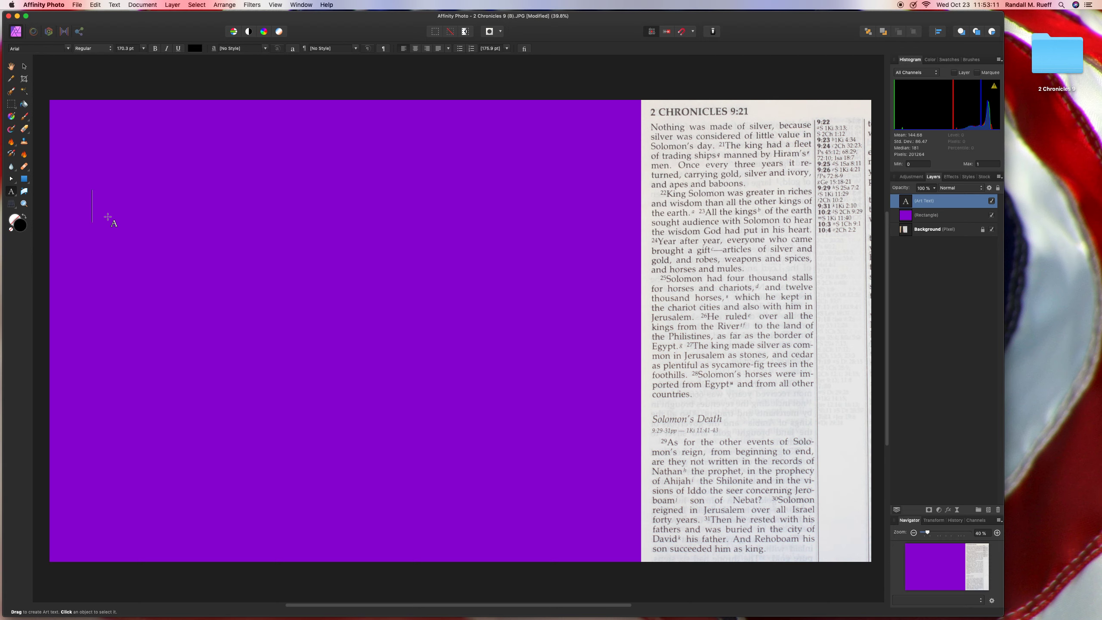
pyautogui.write('2 Chronic')
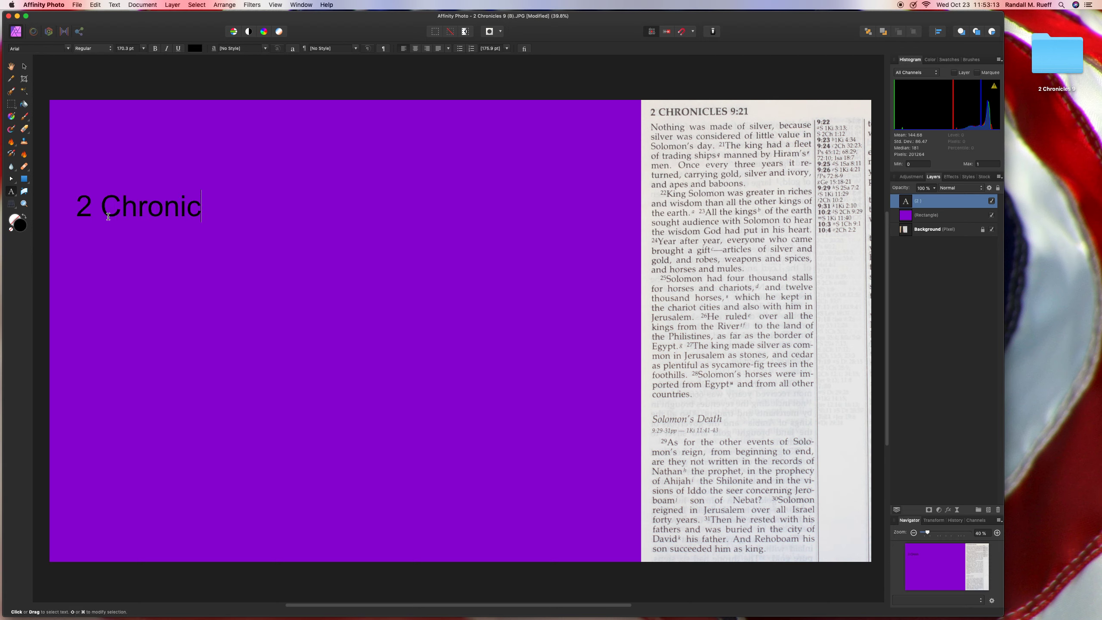
pyautogui.write('les')
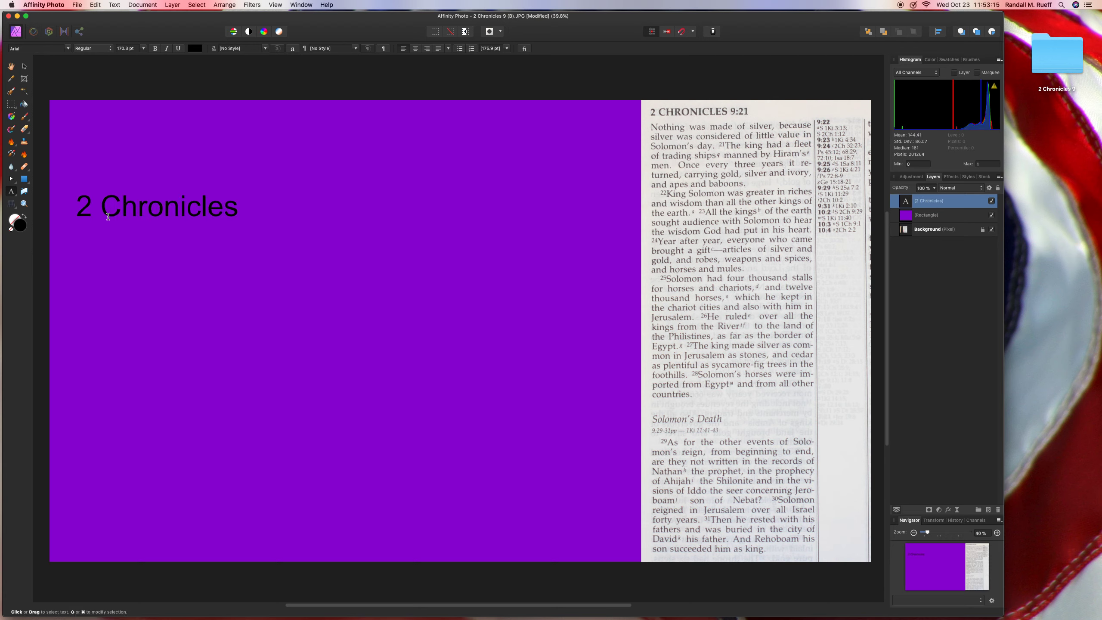
pyautogui.write(' 9')
pyautogui.press('Return')
pyautogui.write('20')
pyautogui.write(' - ')
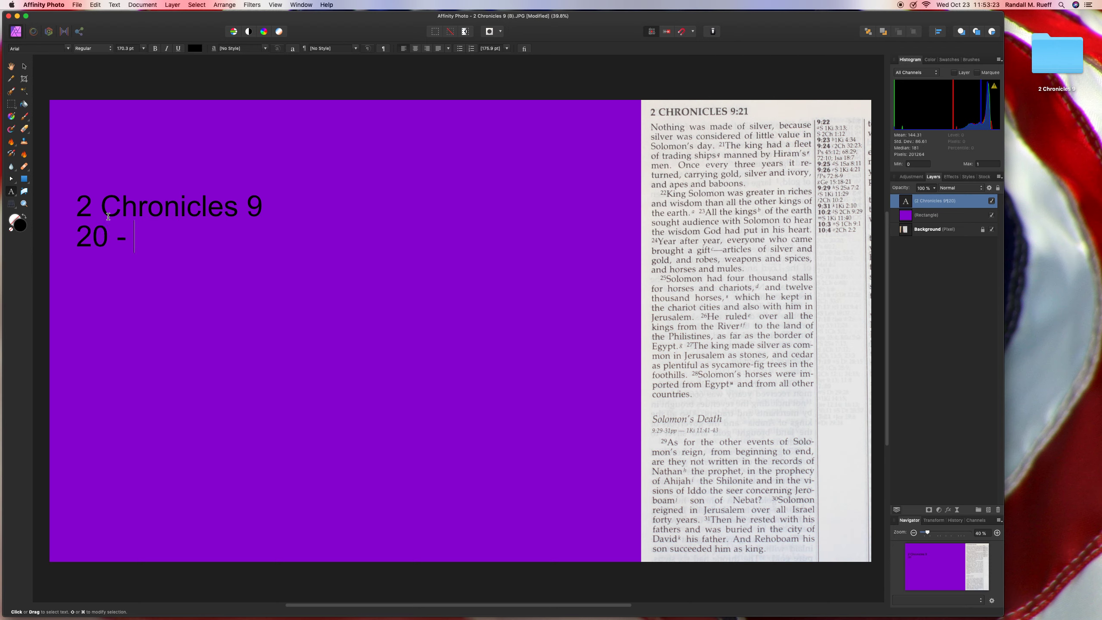
pyautogui.write('31')
pyautogui.press('super+a')
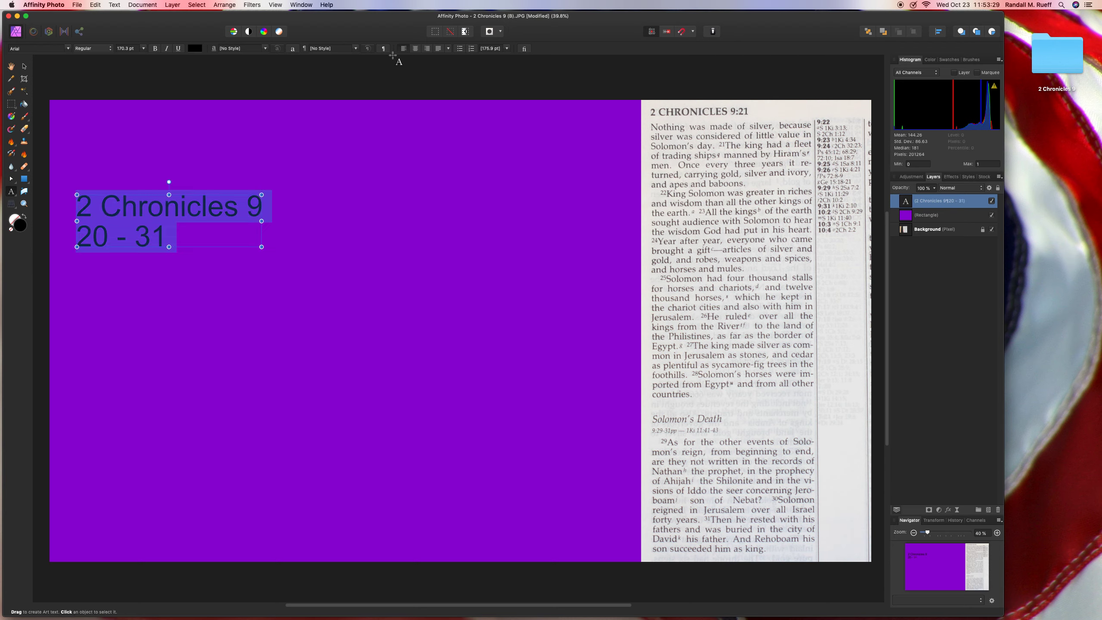
# - Centre the title, colour it white, and enlarge it into the purple panel's middle
pyautogui.click(414, 49)
pyautogui.click(197, 48)
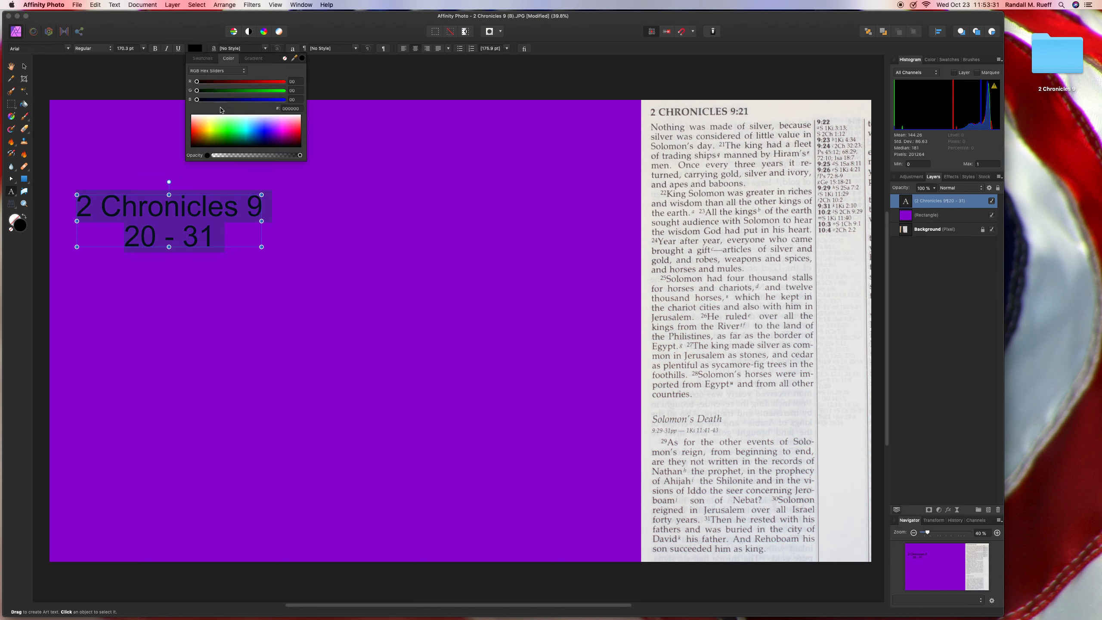
pyautogui.click(222, 115)
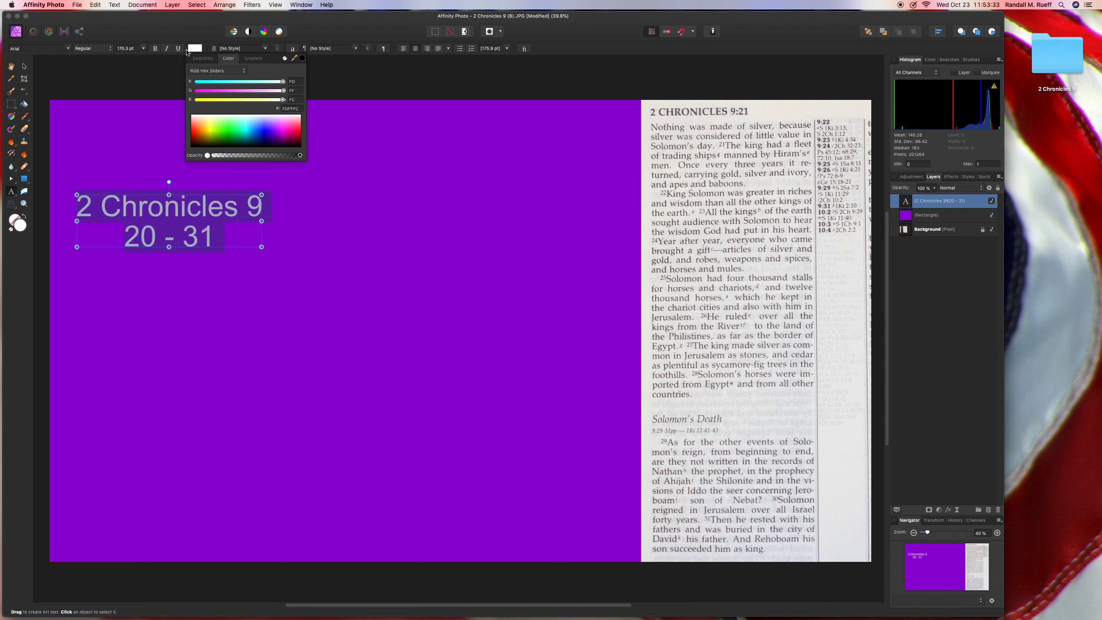
pyautogui.press('Escape')
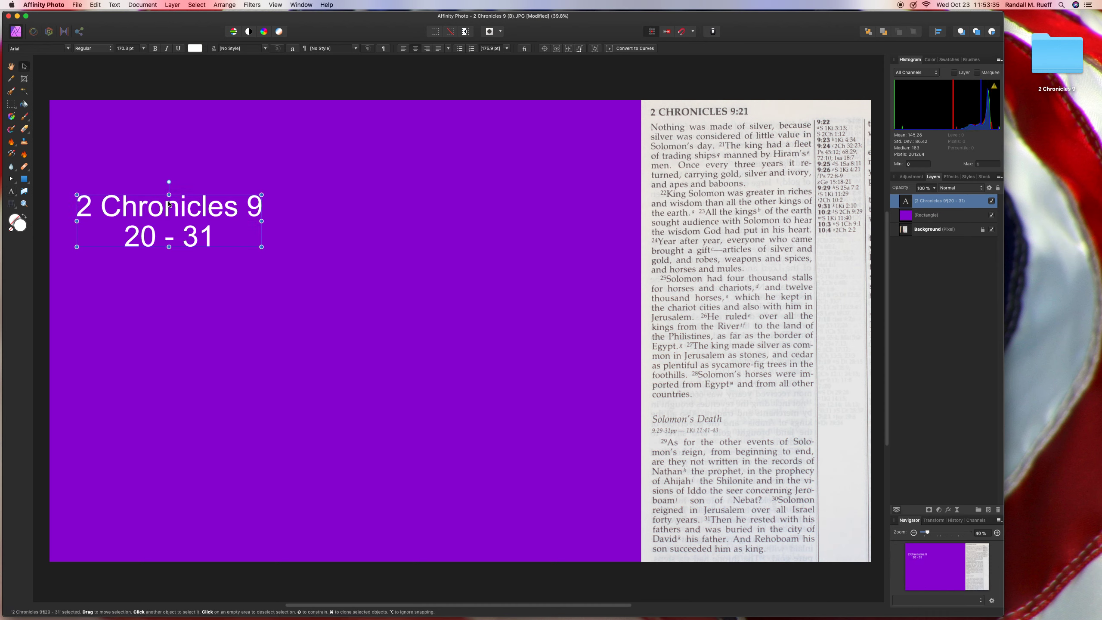
pyautogui.moveTo(169, 204); pyautogui.dragTo(158, 202)
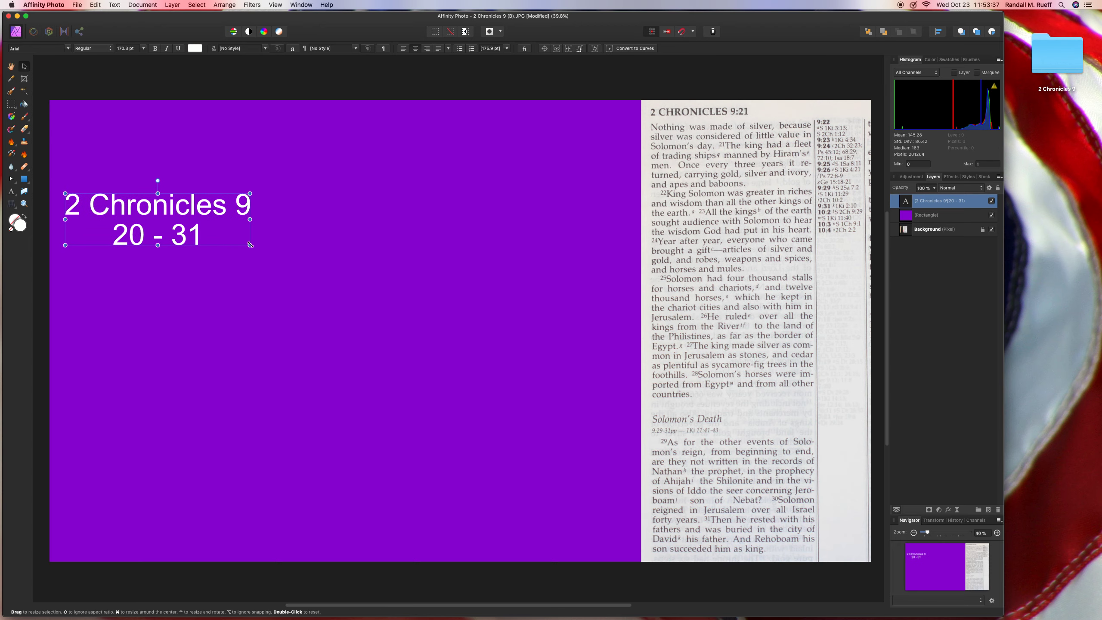
pyautogui.moveTo(250, 245); pyautogui.dragTo(611, 346)
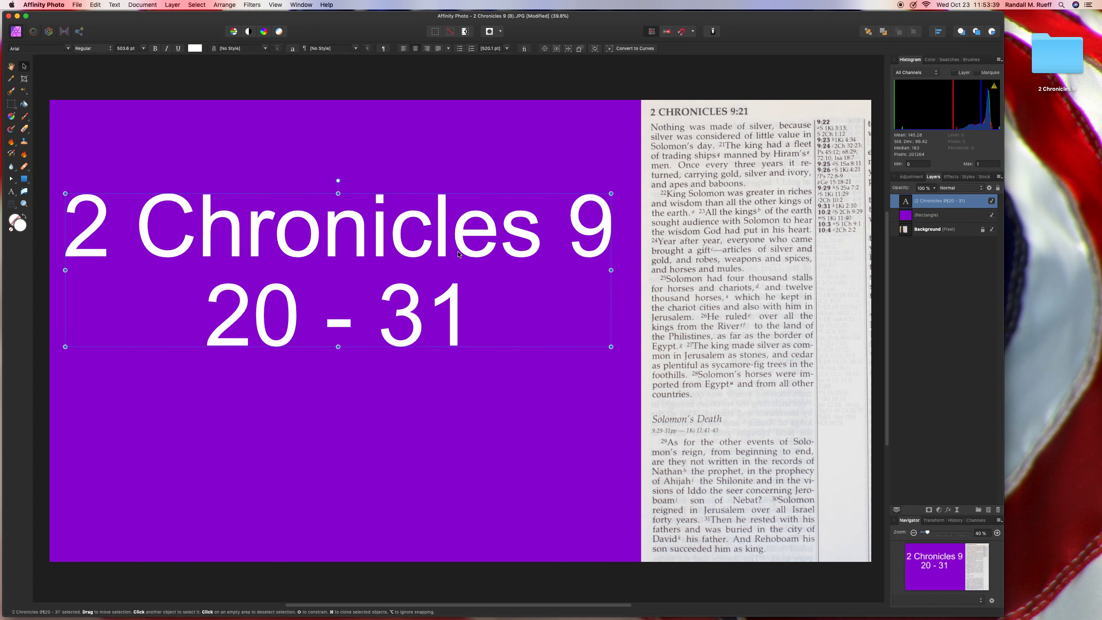
pyautogui.moveTo(458, 254); pyautogui.dragTo(465, 321)
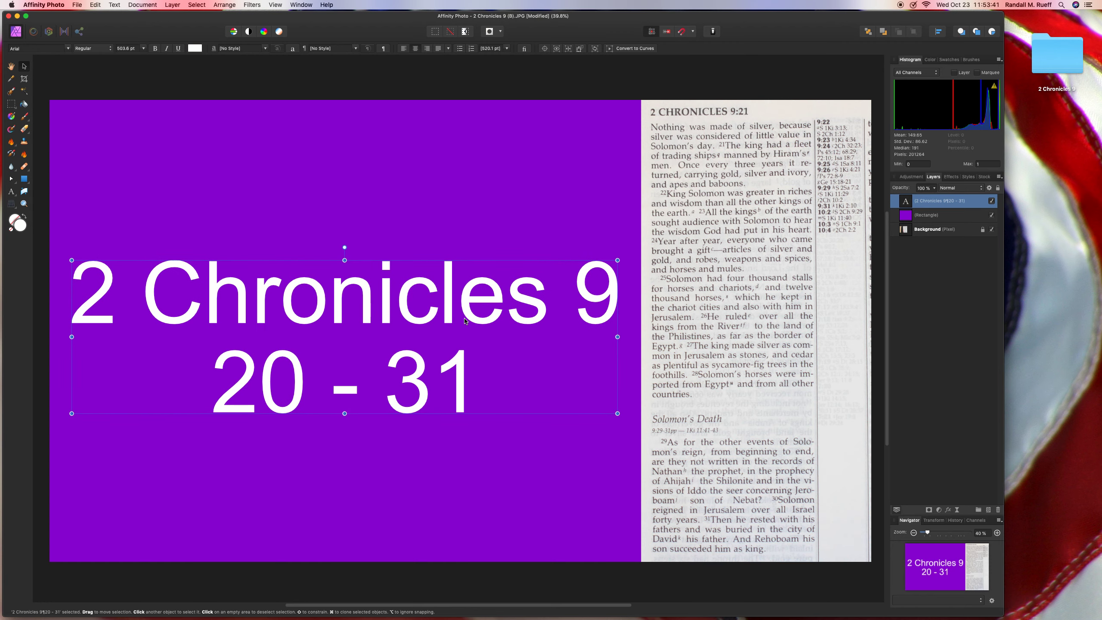
# - Save photo (B) flattened, quit Affinity Photo, and open the 2 Chronicles 9 folder
pyautogui.click(111, 83)
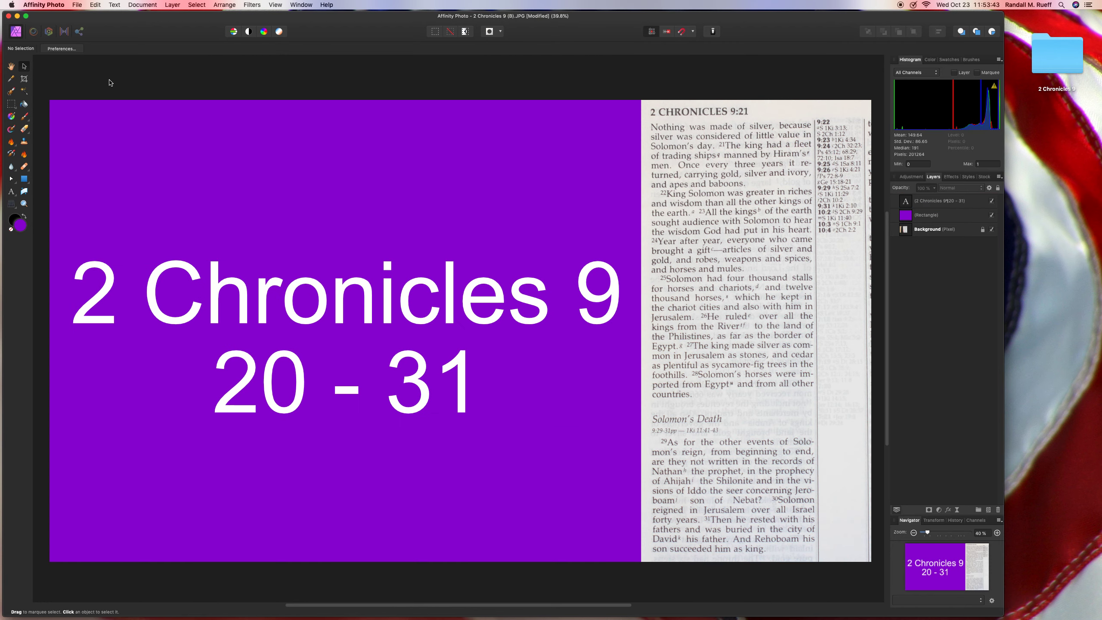
pyautogui.press('super+s')
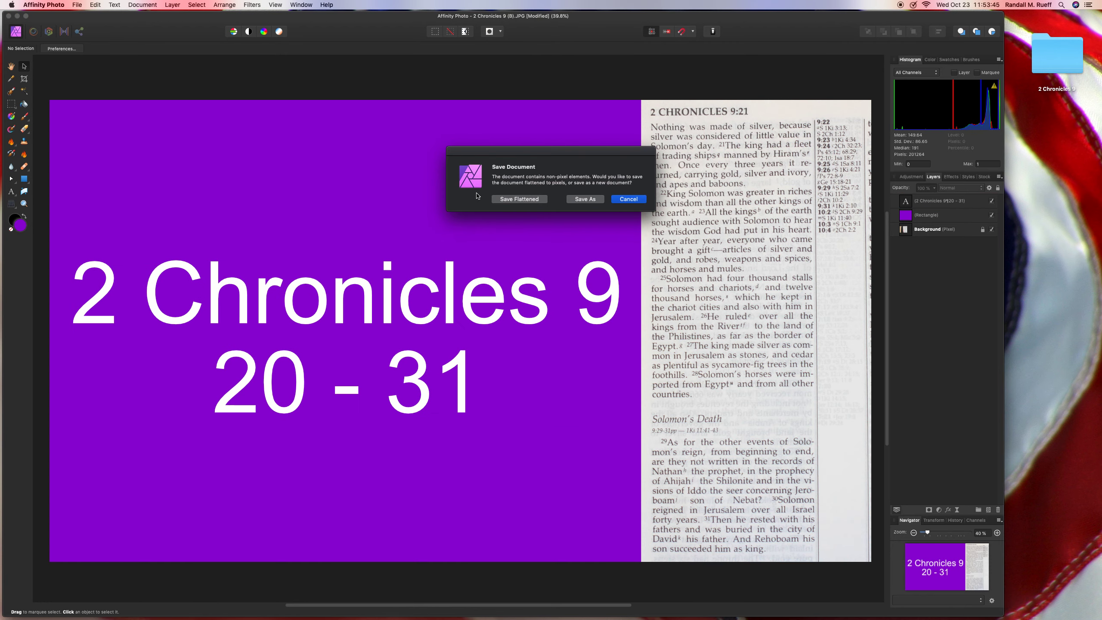
pyautogui.click(518, 199)
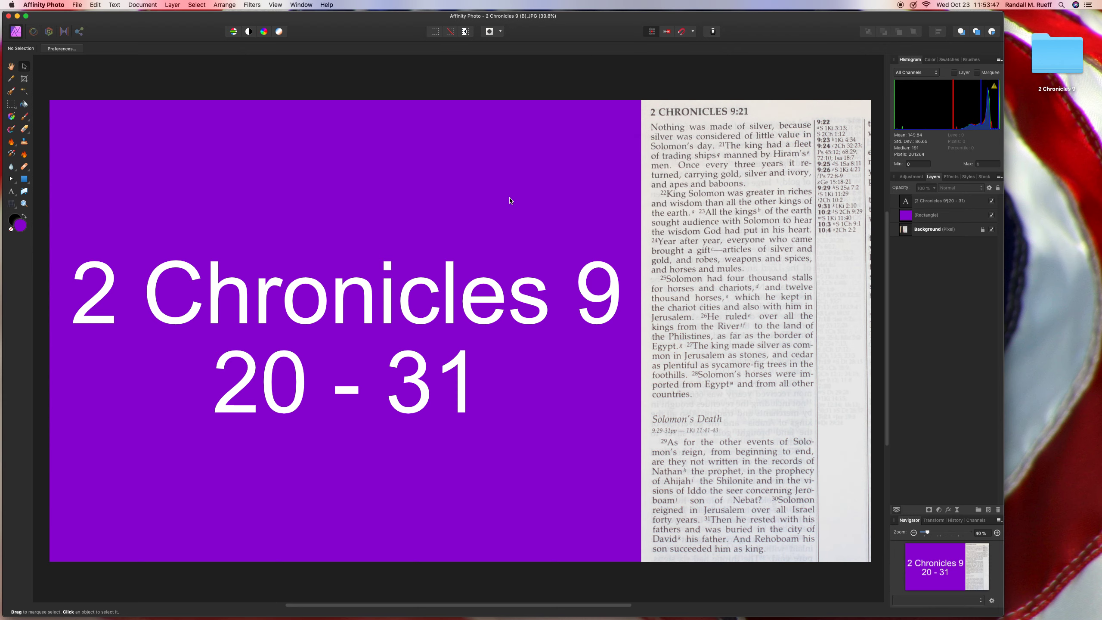
pyautogui.press('super+q')
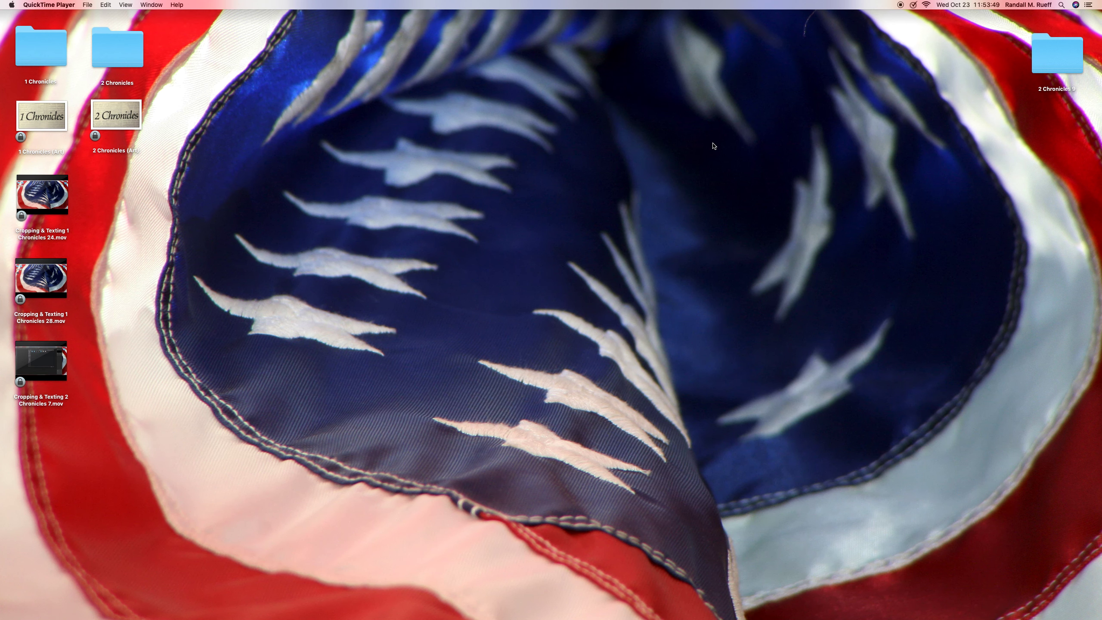
pyautogui.doubleClick(1057, 56)
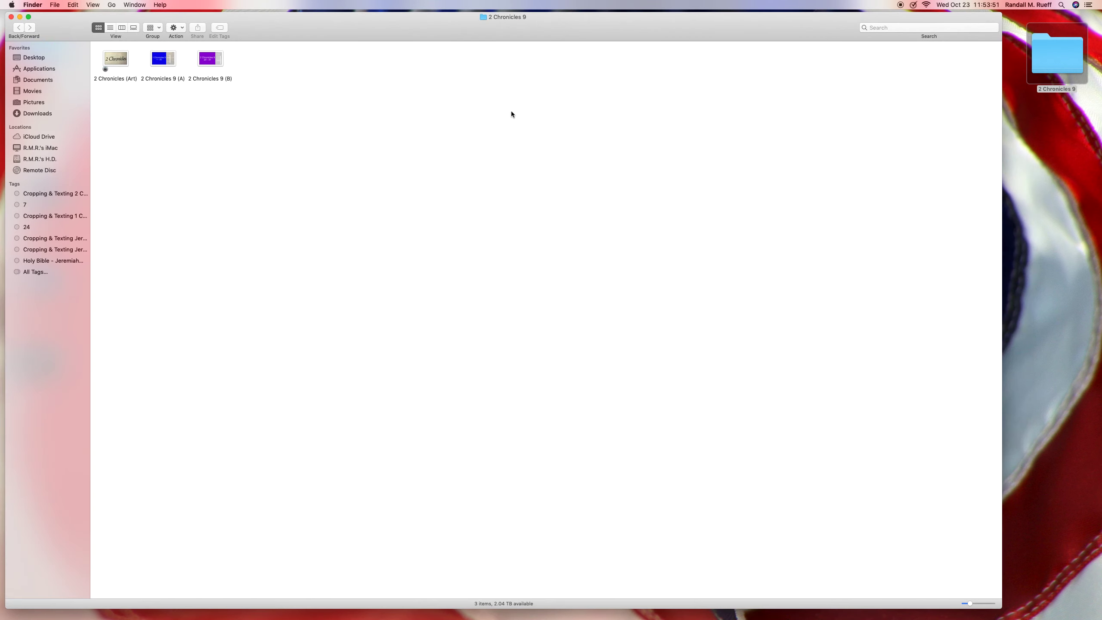
# - Preview the finished 2 Chronicles 9 (A) image, then close it
pyautogui.click(208, 59)
pyautogui.keyDown('super'); pyautogui.click(165, 60); pyautogui.keyUp('super')
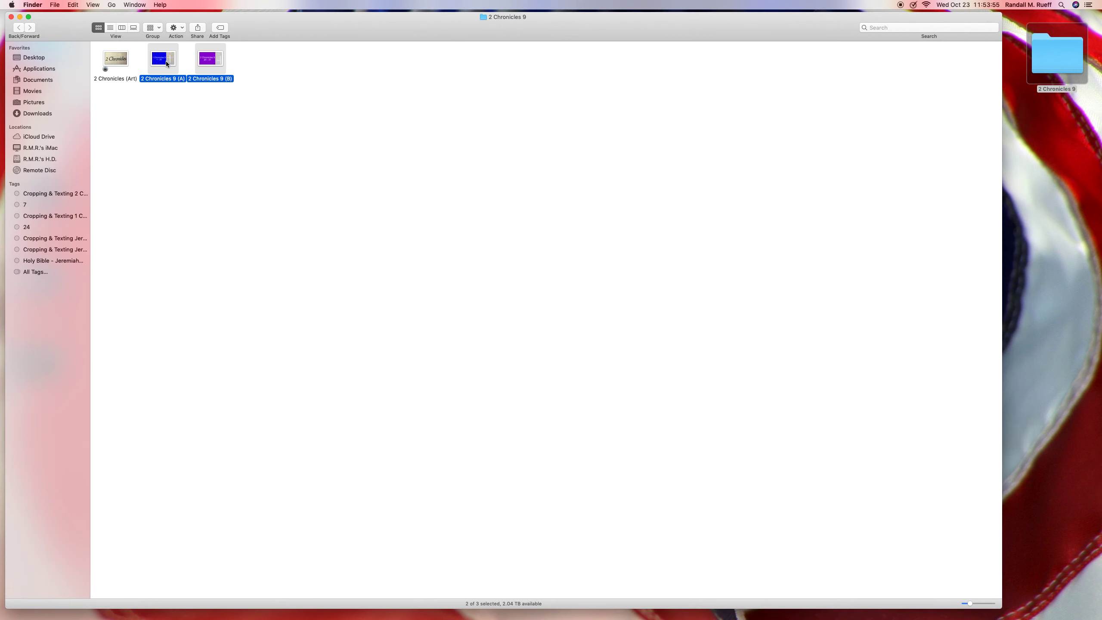
pyautogui.click(174, 97)
pyautogui.doubleClick(166, 60)
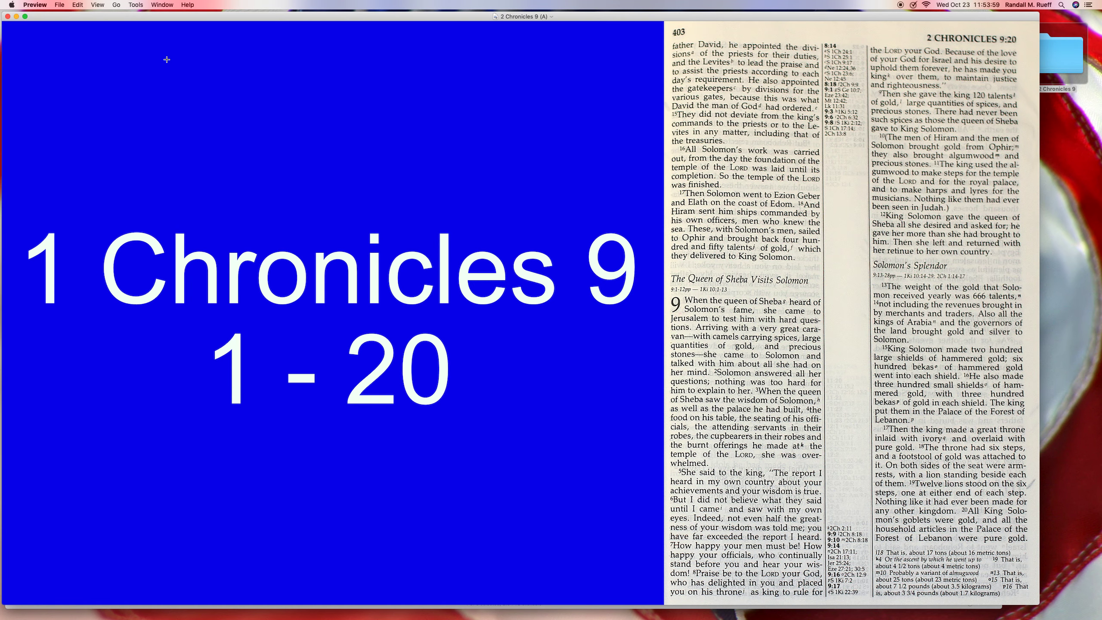
pyautogui.press('super+w')
# - Preview the finished (B) image, close it, and relaunch Affinity Photo
pyautogui.click(220, 62)
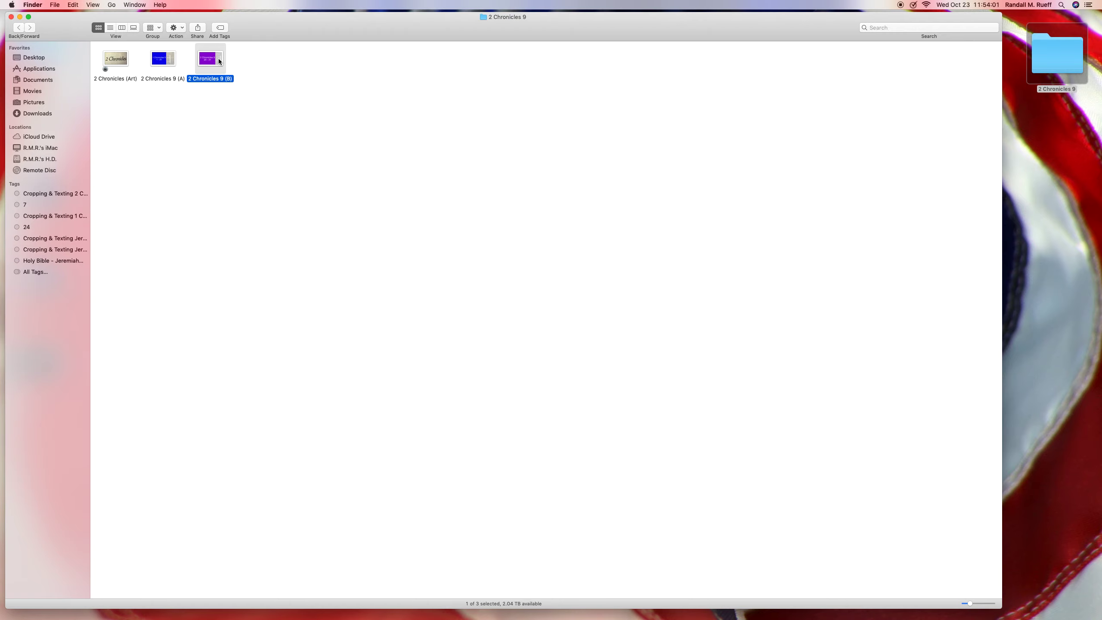
pyautogui.doubleClick(219, 62)
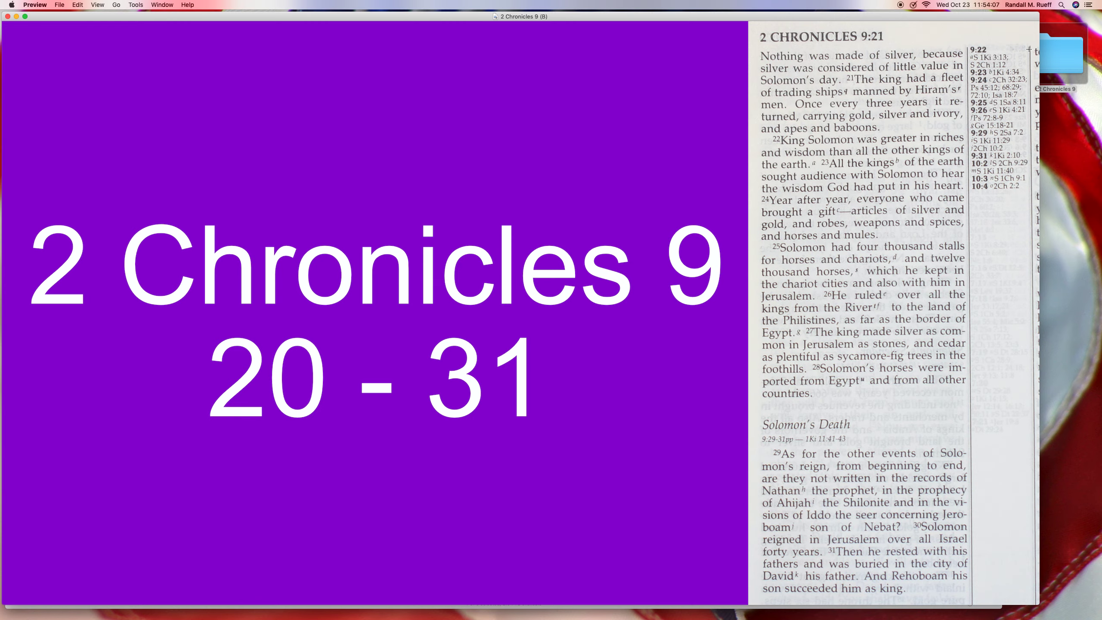
pyautogui.press('super+w')
pyautogui.click(798, 122)
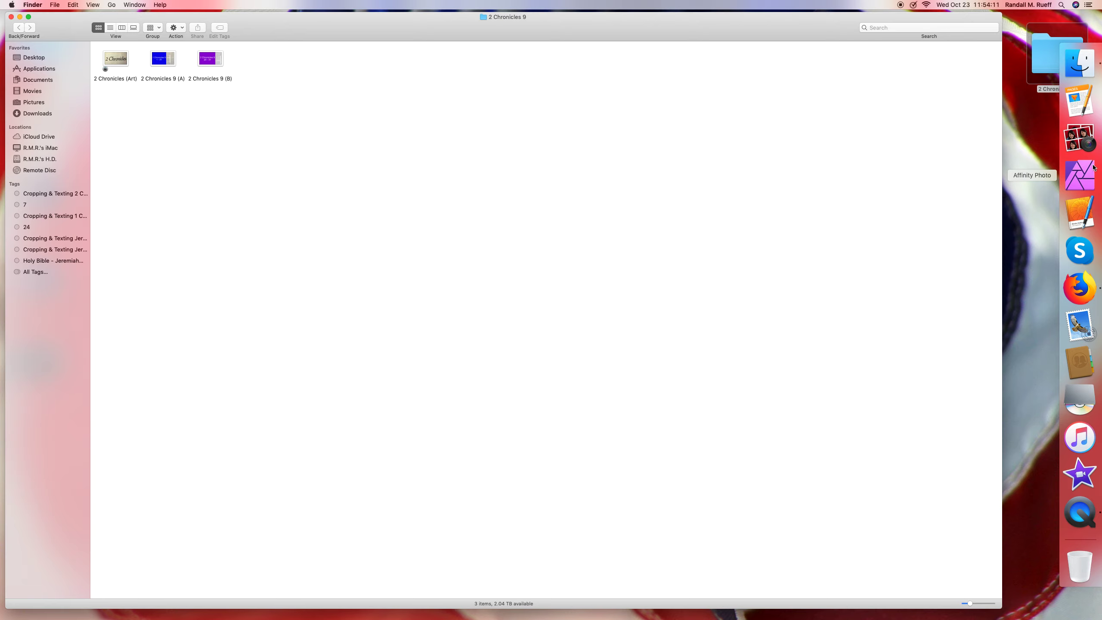
pyautogui.click(1080, 175)
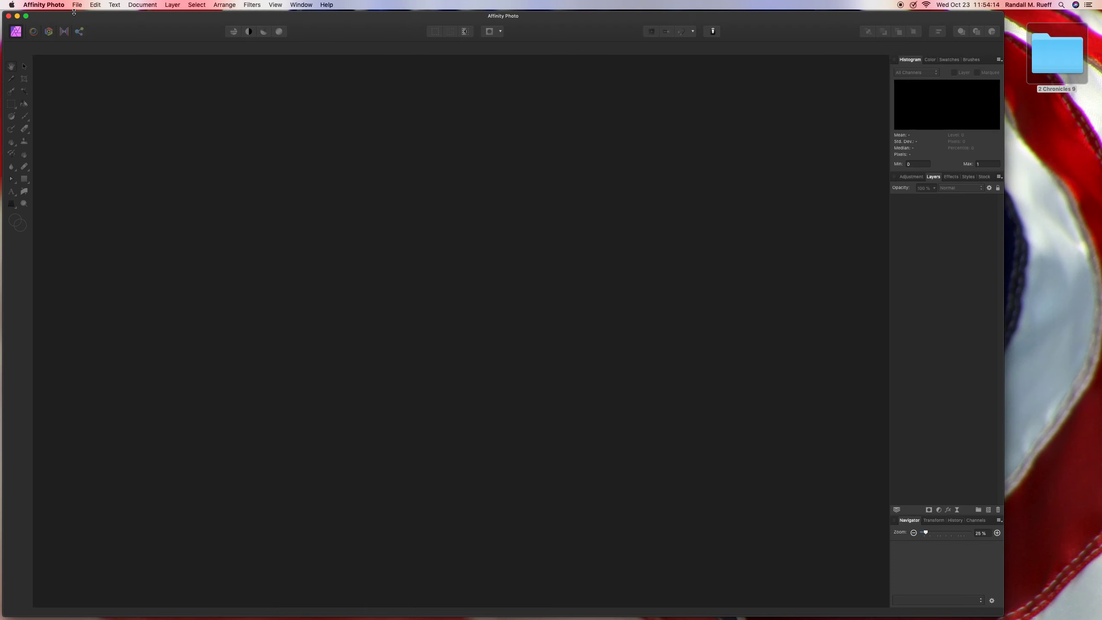
# - Reopen the finished 2 Chronicles 9 (B) image from the File menu
pyautogui.click(77, 6)
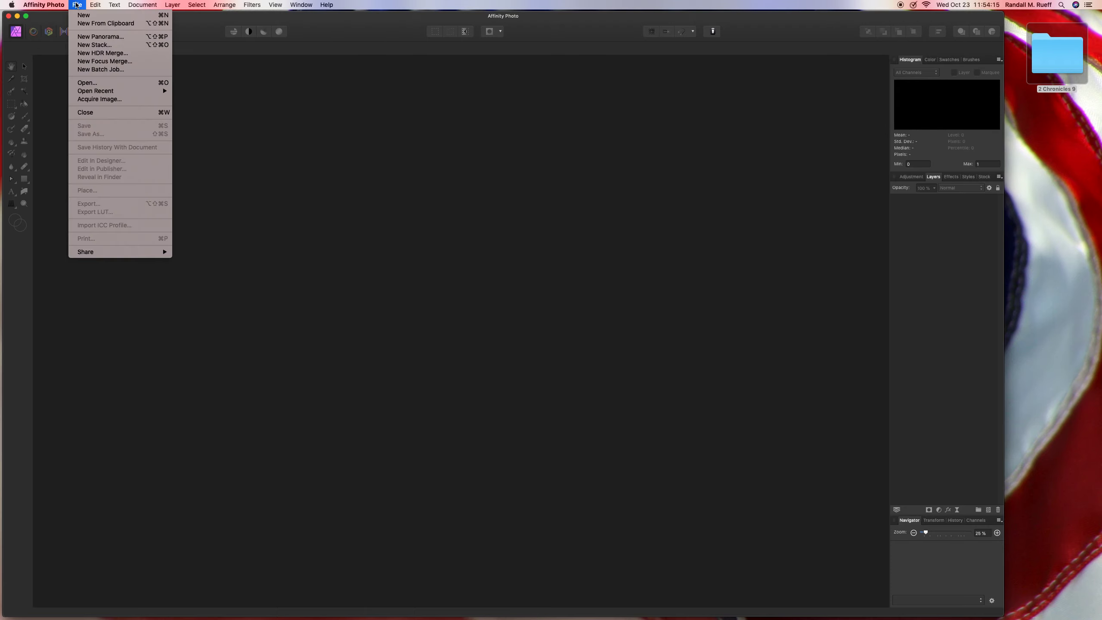
pyautogui.click(91, 85)
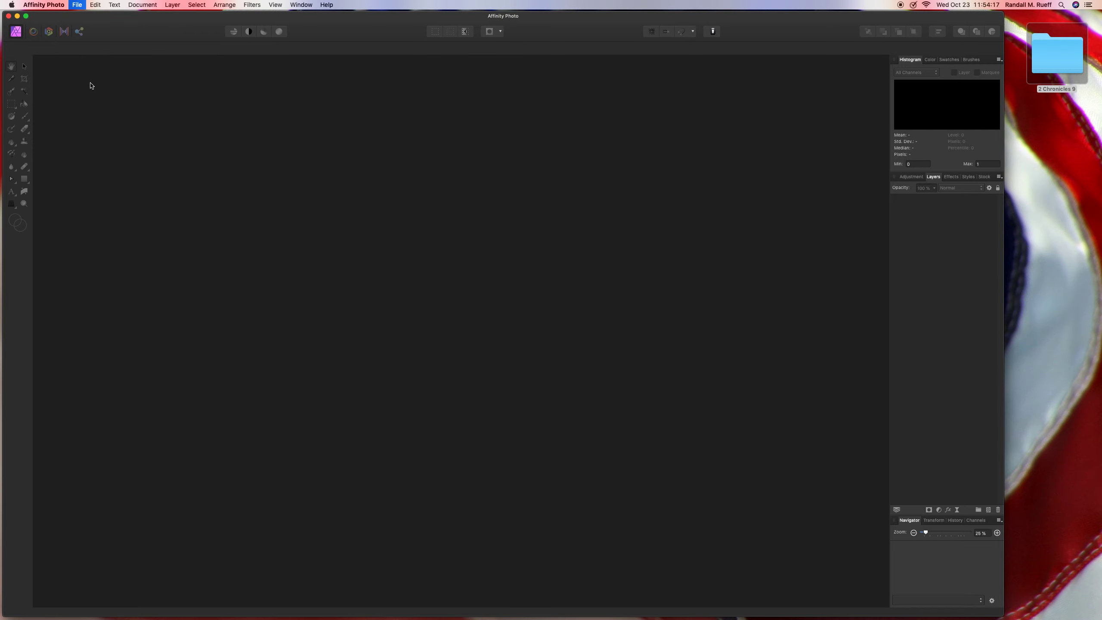
pyautogui.click(355, 104)
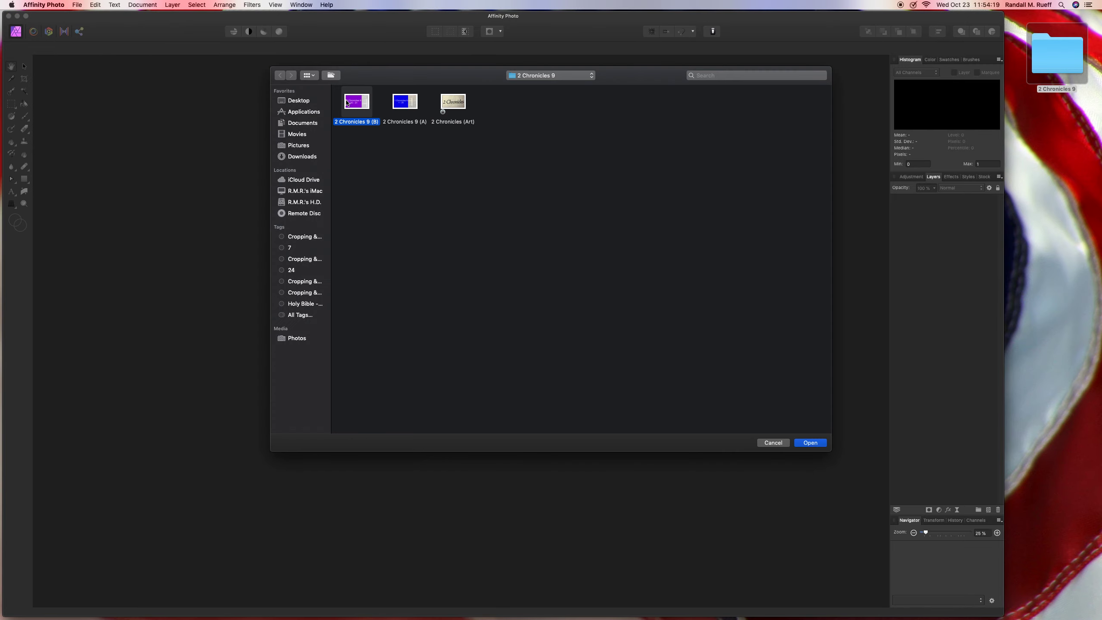
pyautogui.doubleClick(347, 102)
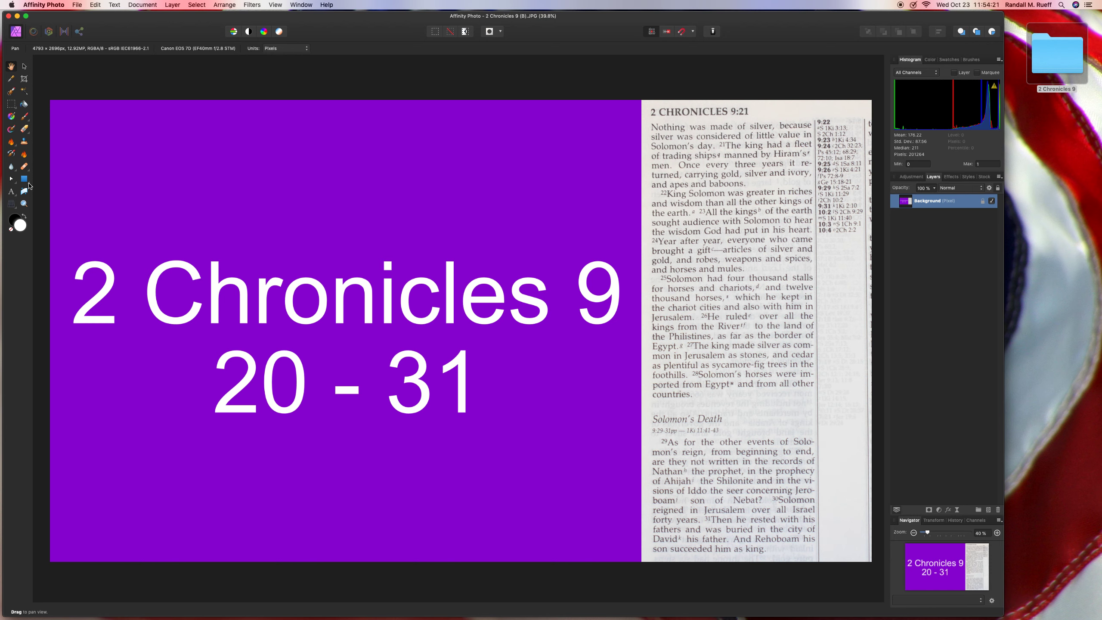
pyautogui.click(24, 179)
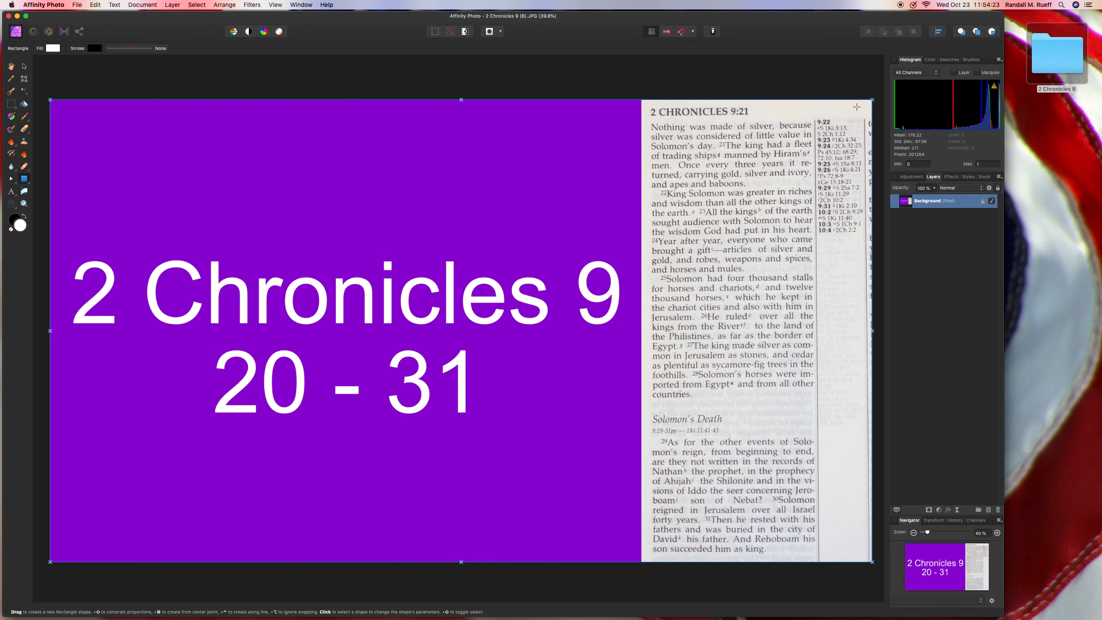
# - Draw a thin strip down the right page edge, resize and slightly rotate it, then save
pyautogui.moveTo(871, 99)
pyautogui.mouseDown()
pyautogui.moveTo(843, 318)
pyautogui.moveTo(871, 562)
pyautogui.mouseUp()
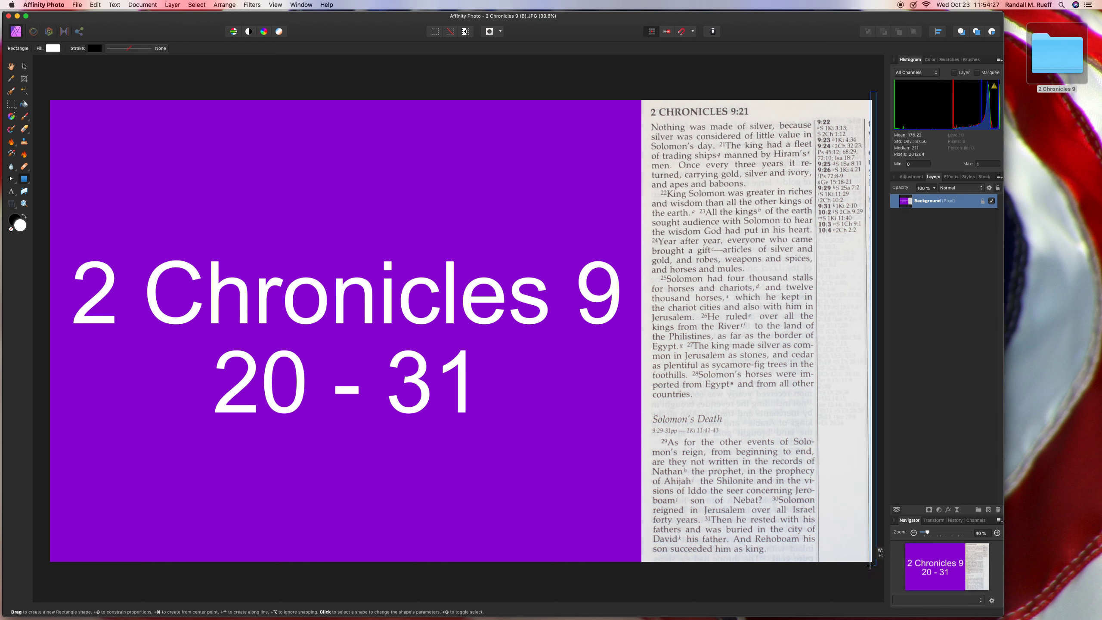
pyautogui.moveTo(872, 562); pyautogui.dragTo(871, 561)
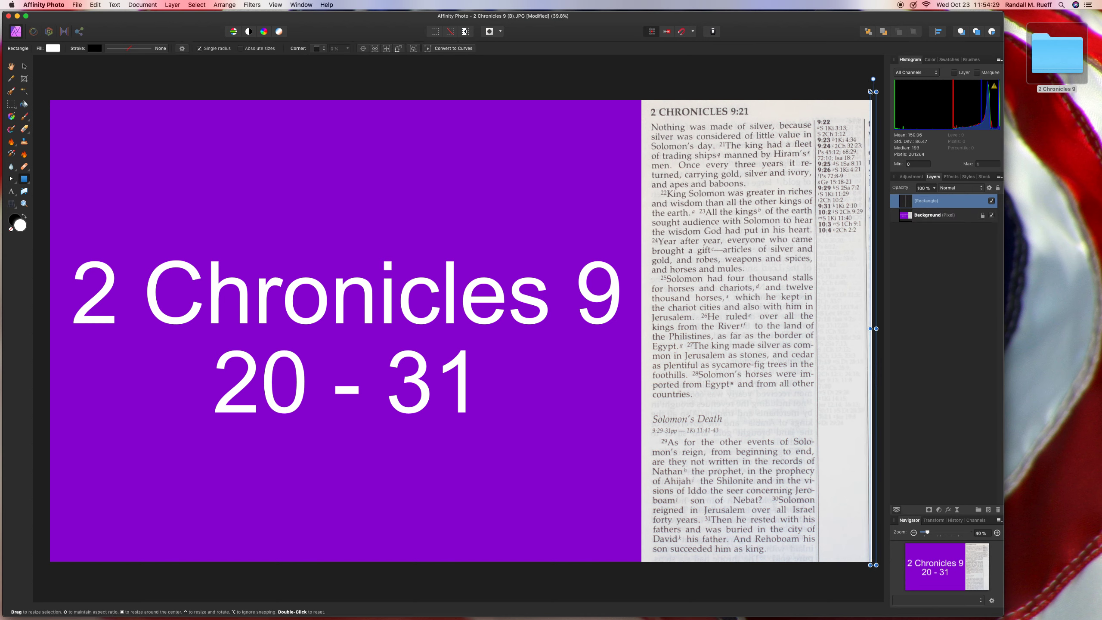
pyautogui.moveTo(863, 90); pyautogui.dragTo(866, 87)
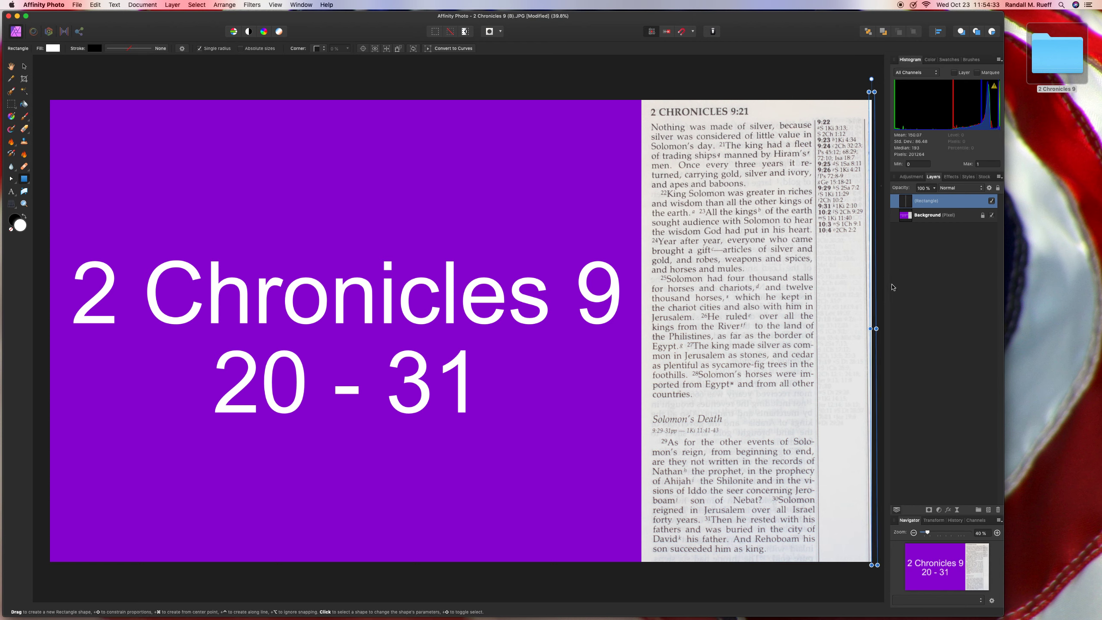
pyautogui.moveTo(868, 330); pyautogui.dragTo(868, 330)
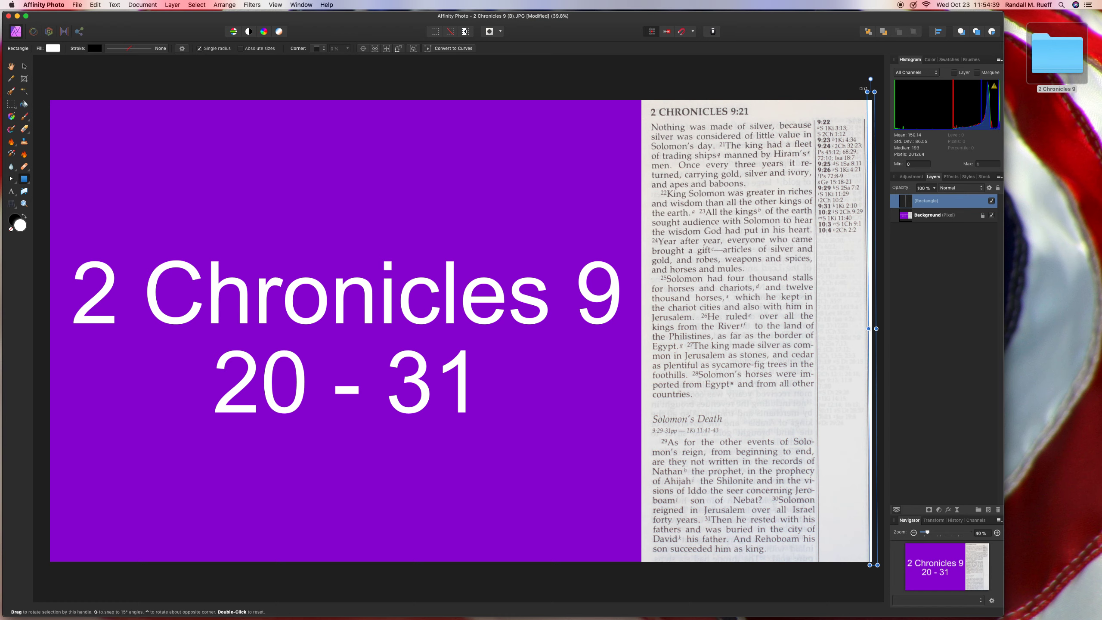
pyautogui.moveTo(869, 90); pyautogui.dragTo(870, 90)
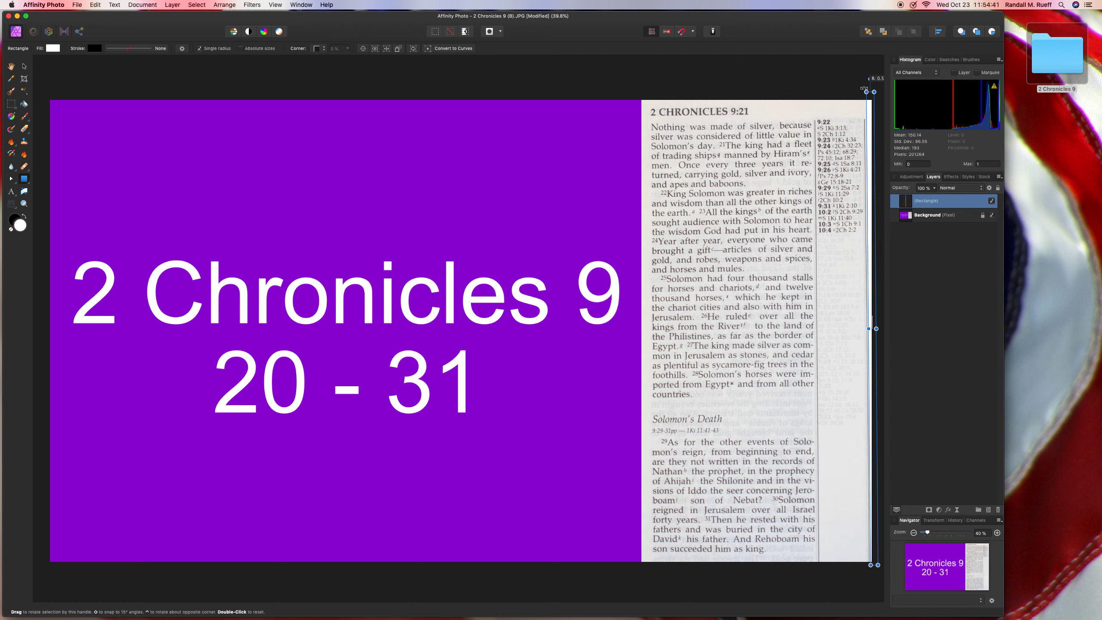
pyautogui.click(858, 75)
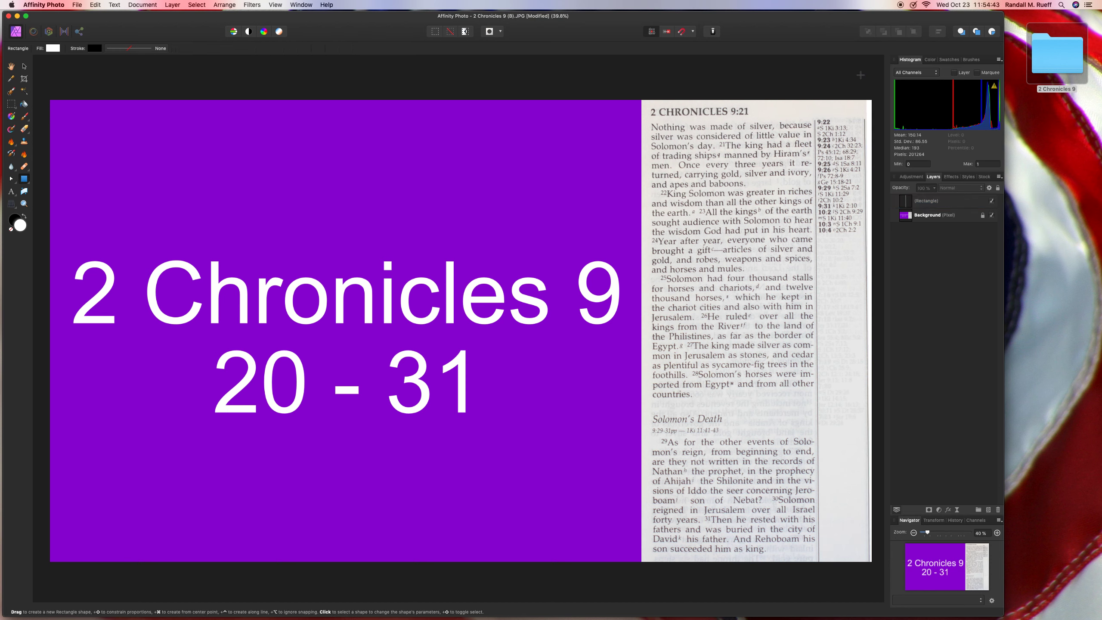
pyautogui.press('super+s')
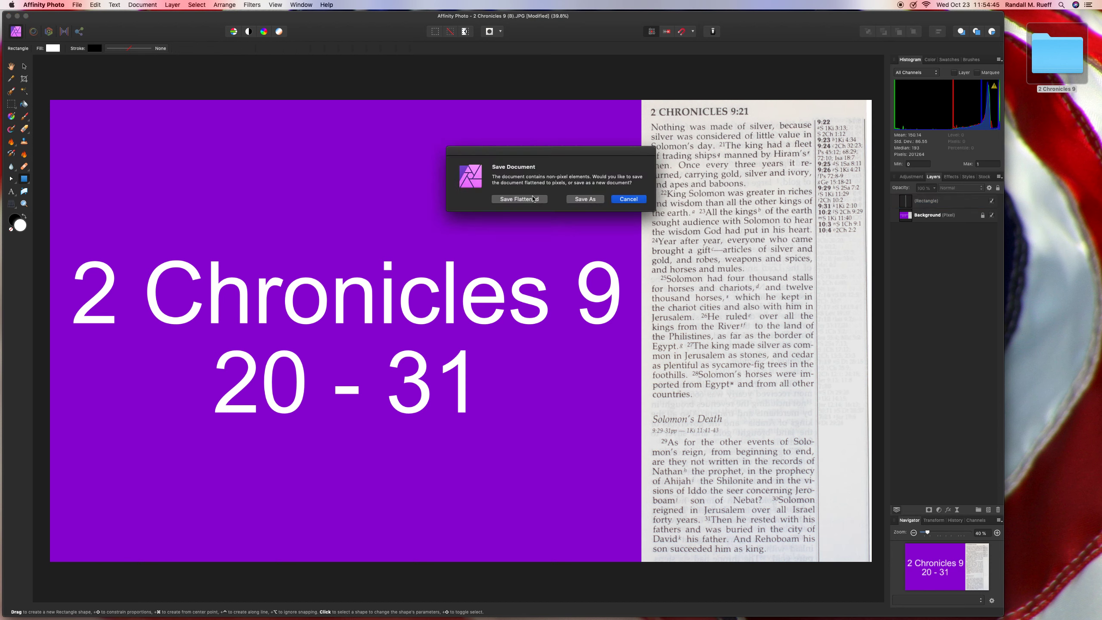
# - Save the (B) image flattened, quit Affinity Photo, and select files (A) and (B) in Finder
pyautogui.click(534, 199)
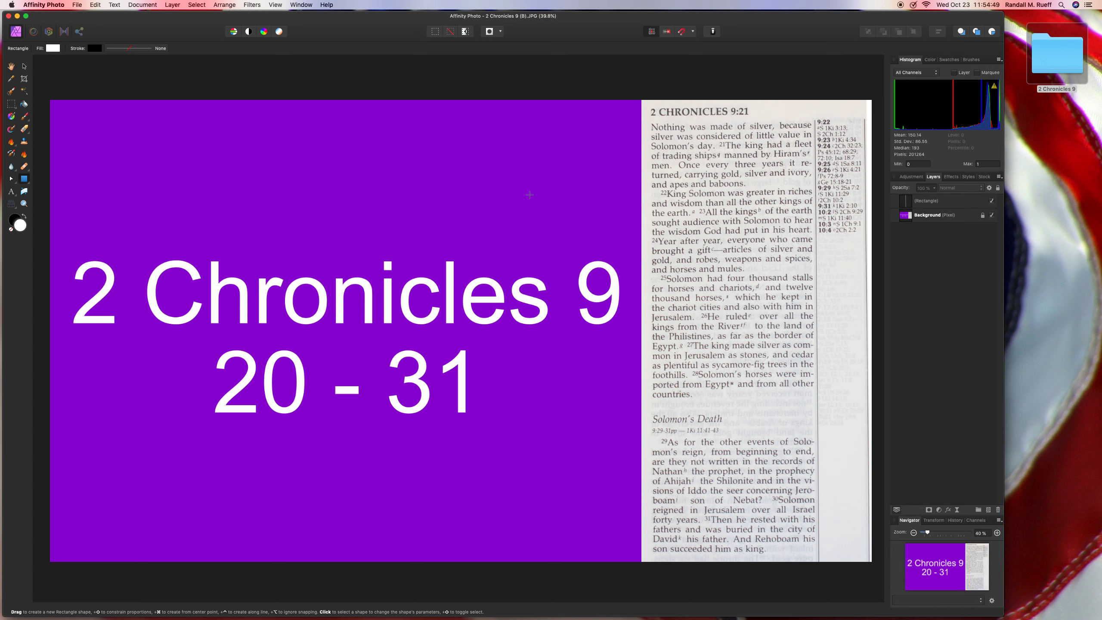
pyautogui.press('super+q')
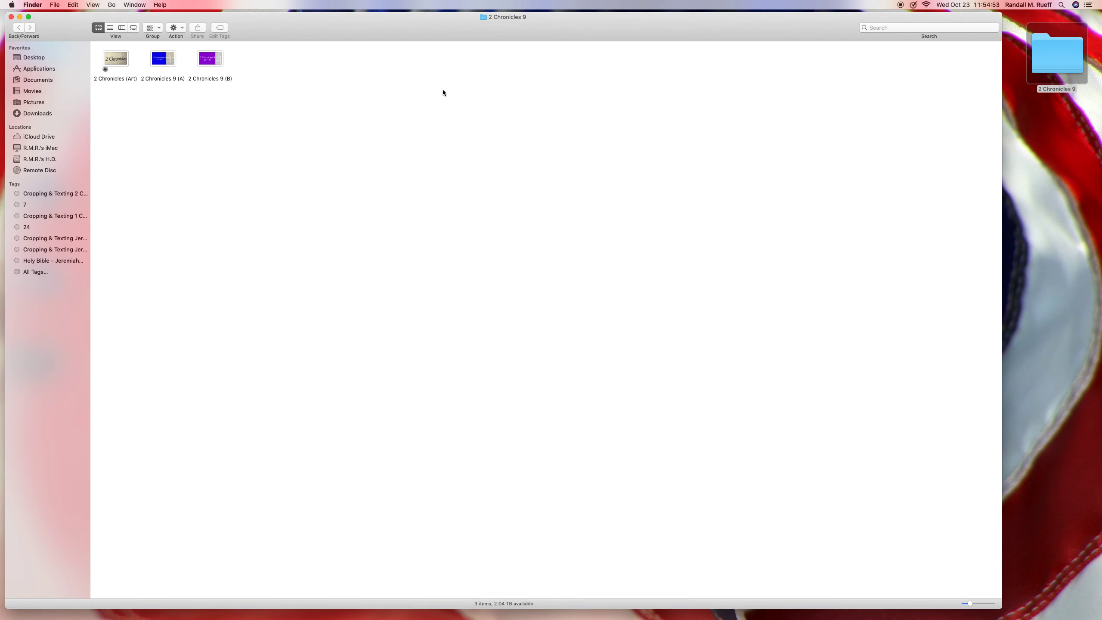
pyautogui.moveTo(264, 66); pyautogui.dragTo(165, 65)
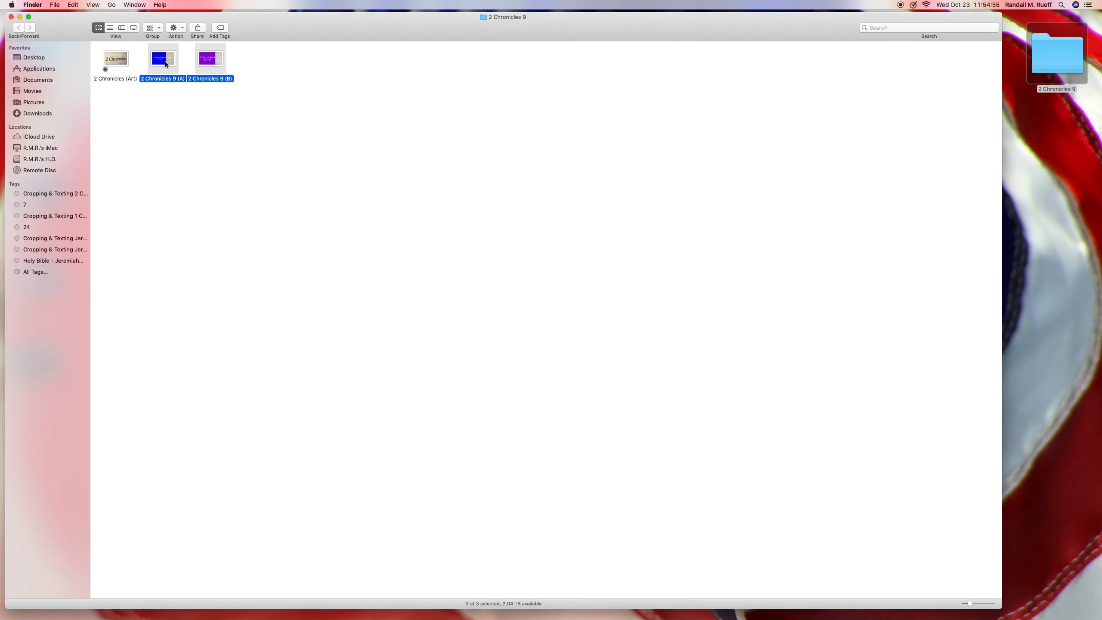
# - Lock both 2 Chronicles 9 images via Get Info and enlarge the folder icons to large thumbnails
pyautogui.press('super+i')
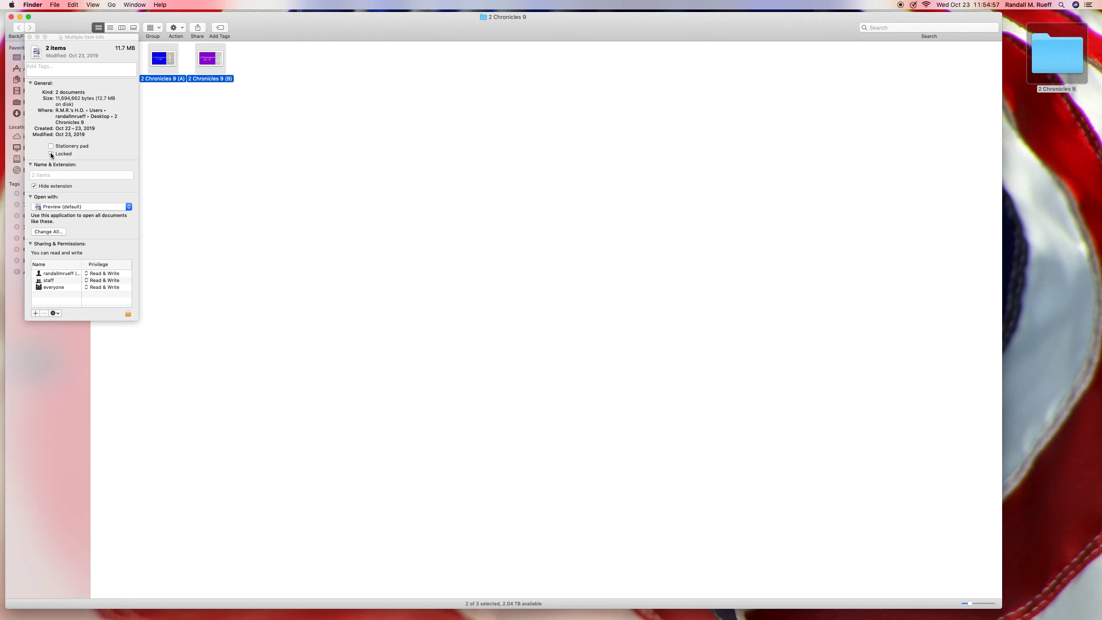
pyautogui.click(51, 154)
pyautogui.click(30, 38)
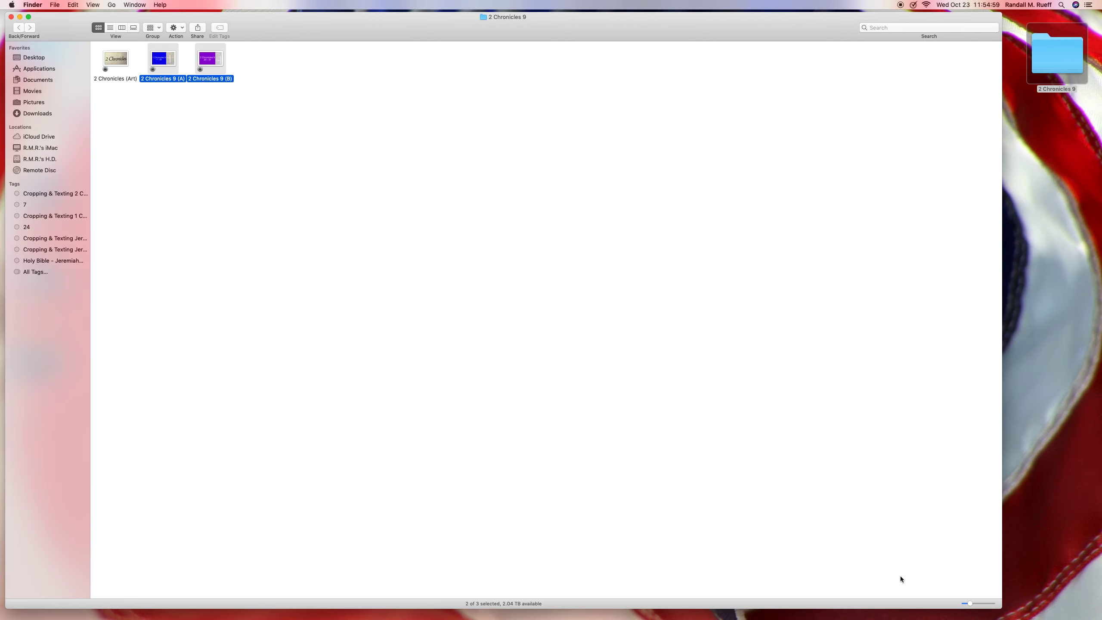
pyautogui.moveTo(969, 602); pyautogui.dragTo(989, 605)
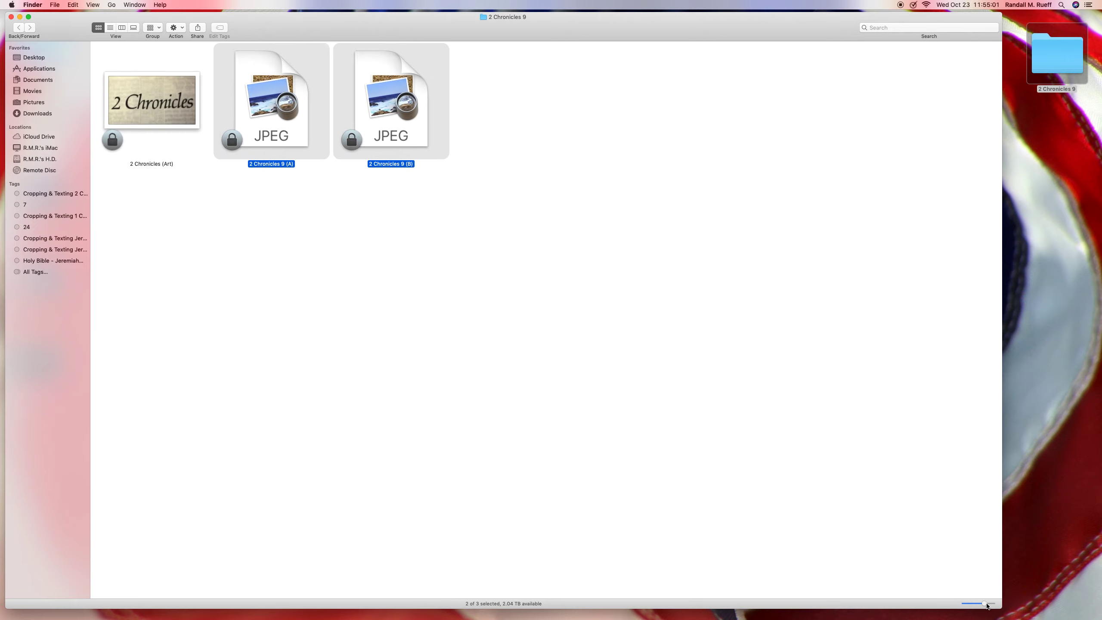
pyautogui.click(661, 334)
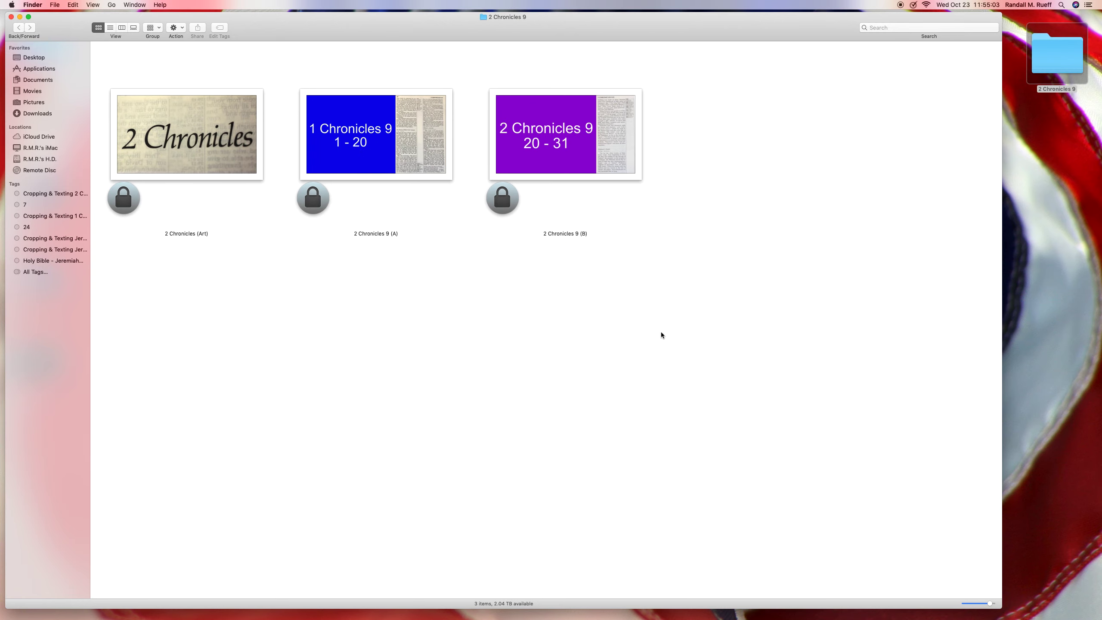
pyautogui.doubleClick(565, 135)
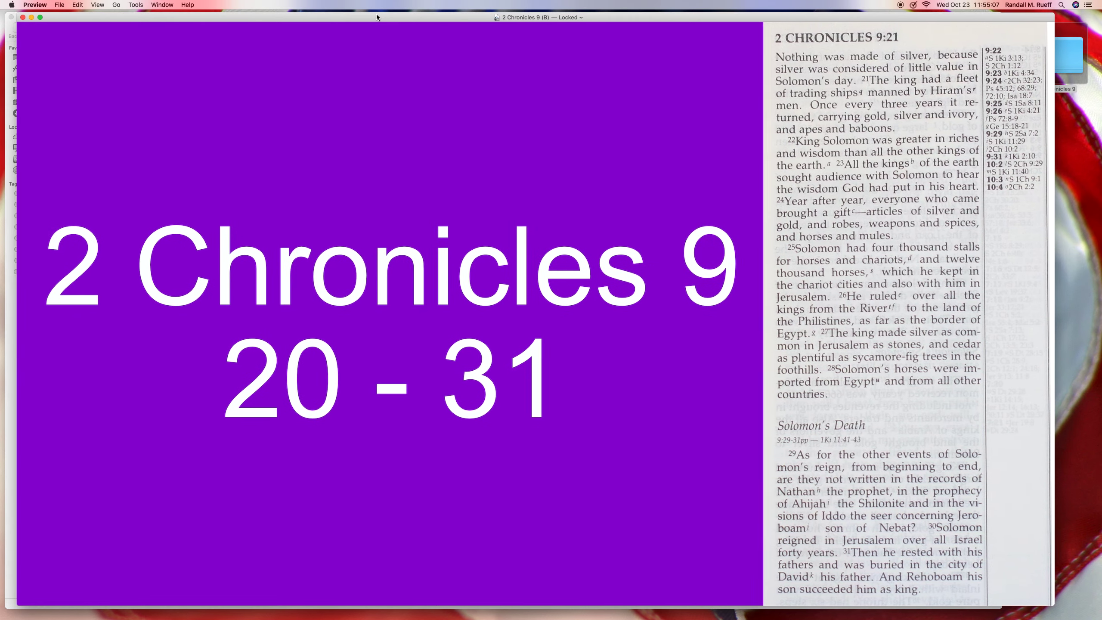
pyautogui.moveTo(364, 18); pyautogui.dragTo(391, 21)
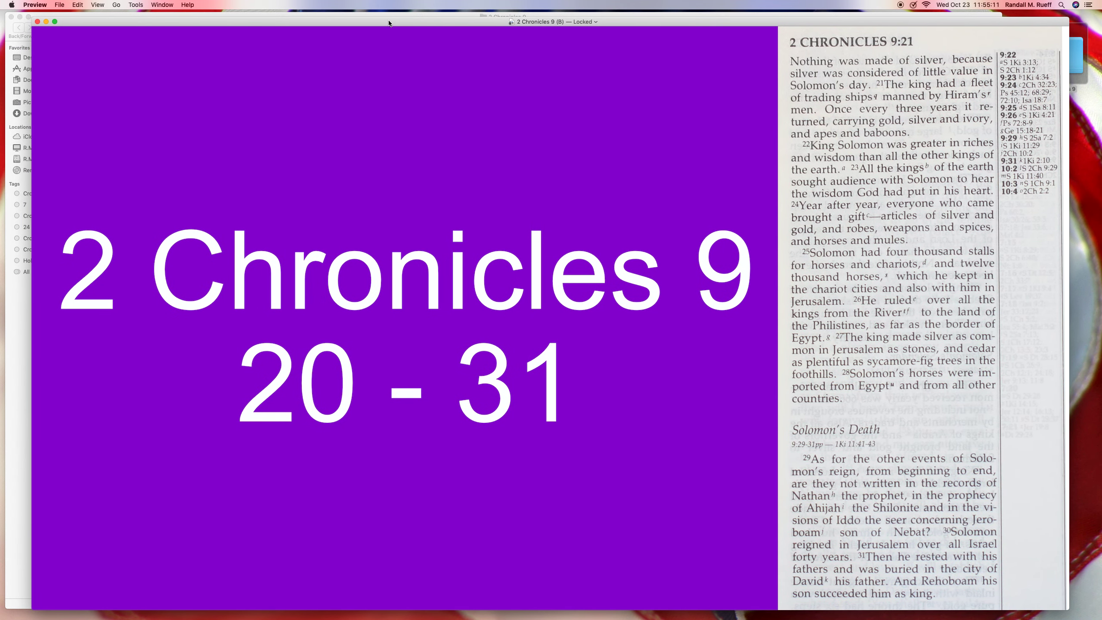
pyautogui.press('super+w')
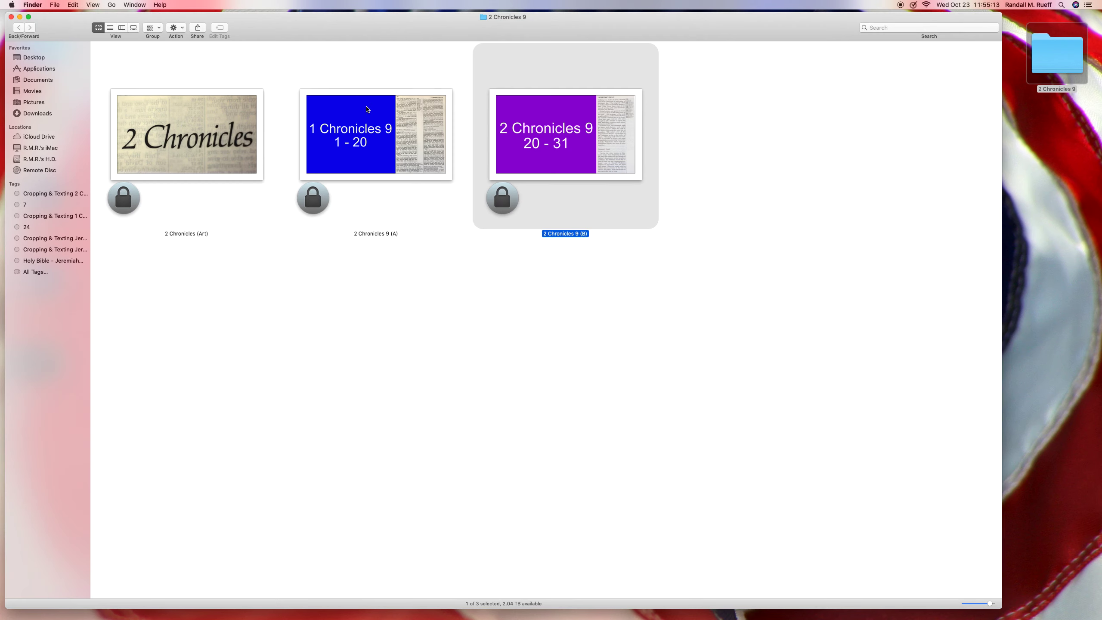
pyautogui.click(367, 110)
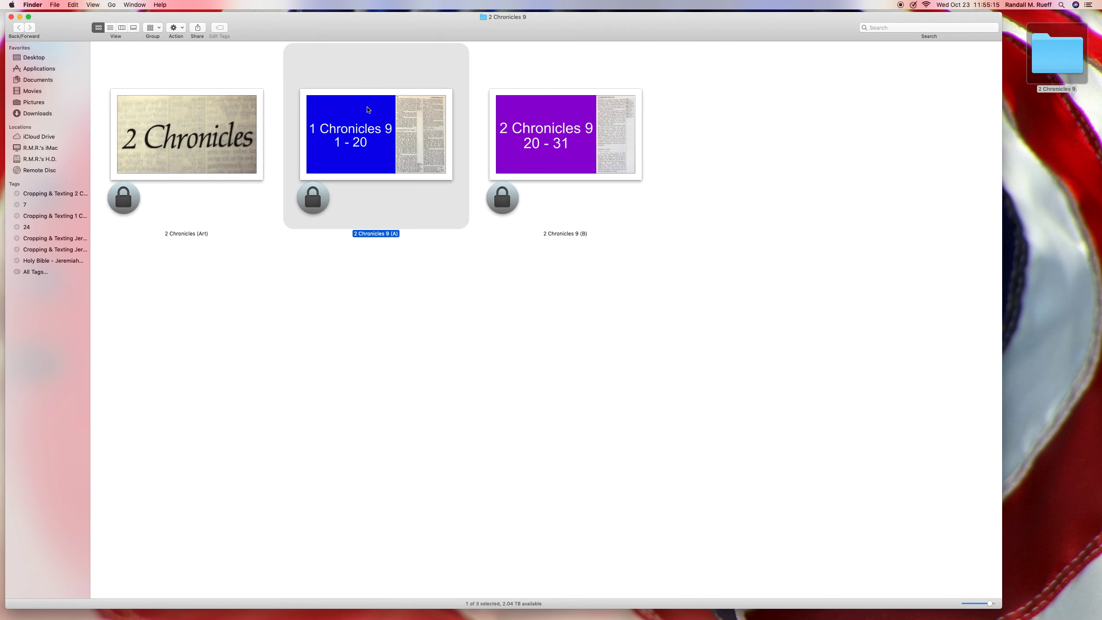
pyautogui.doubleClick(367, 110)
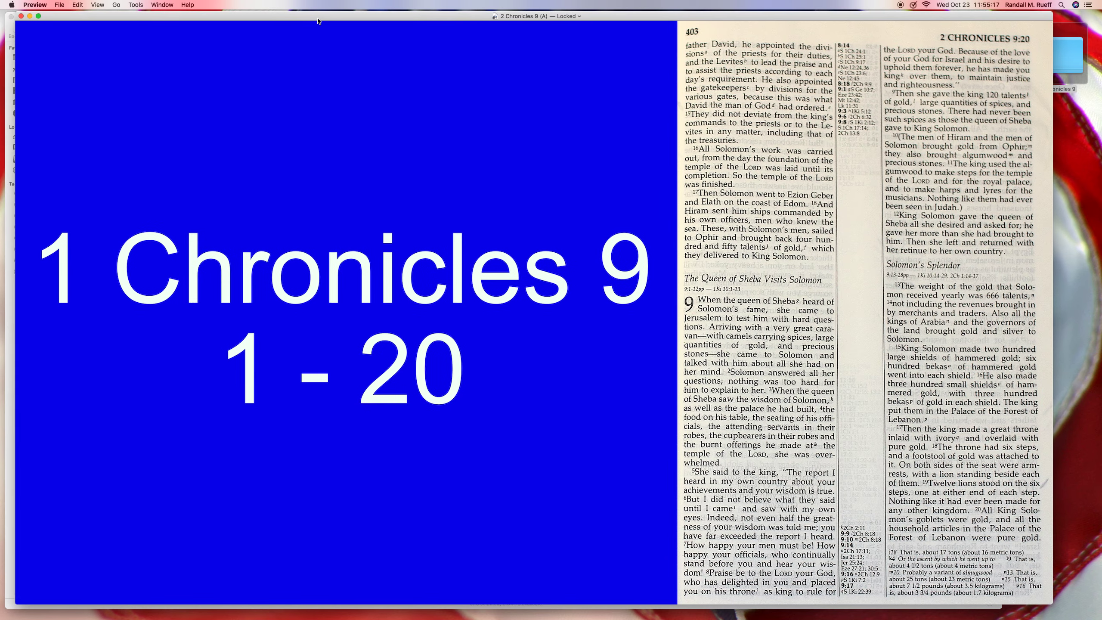
pyautogui.moveTo(318, 20); pyautogui.dragTo(301, 22)
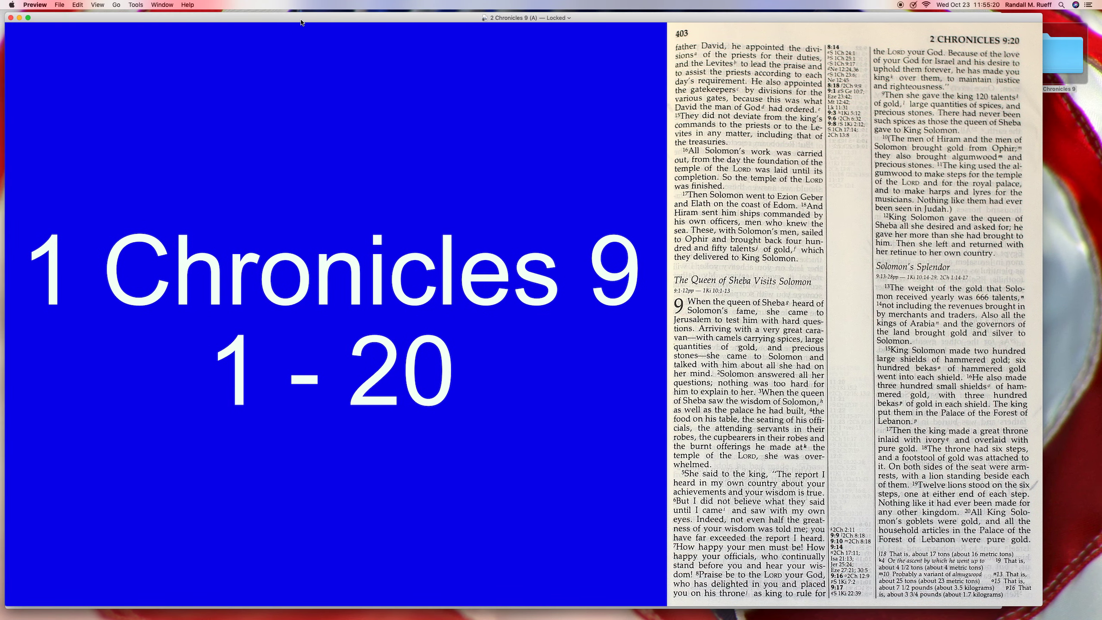
pyautogui.moveTo(301, 22)
pyautogui.mouseDown()
pyautogui.moveTo(330, 131)
pyautogui.moveTo(303, 26)
pyautogui.mouseUp()
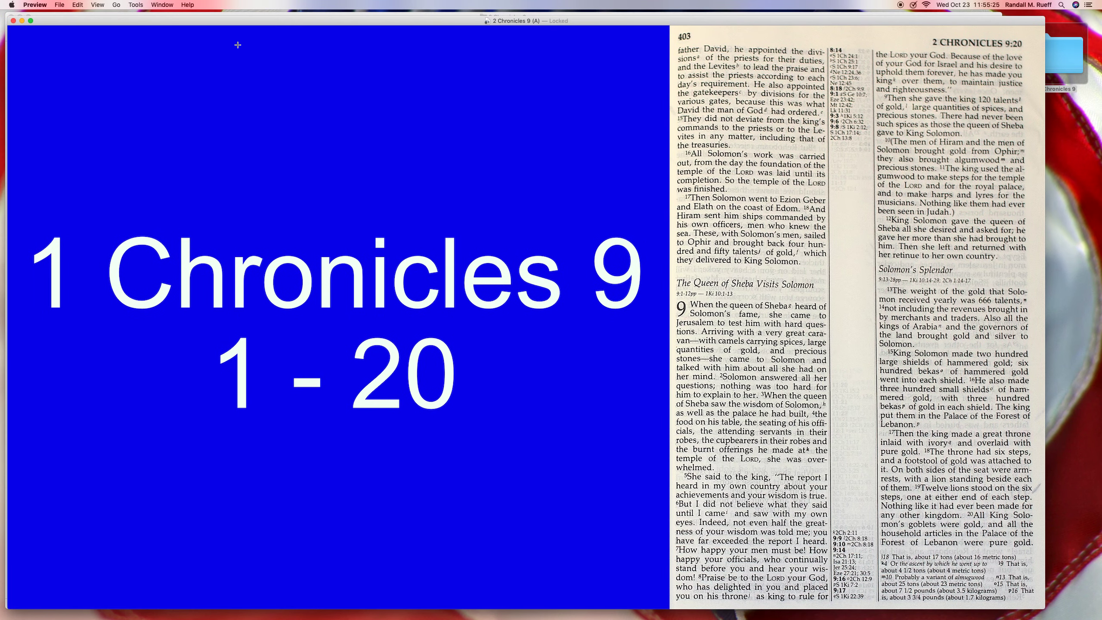
pyautogui.click(16, 21)
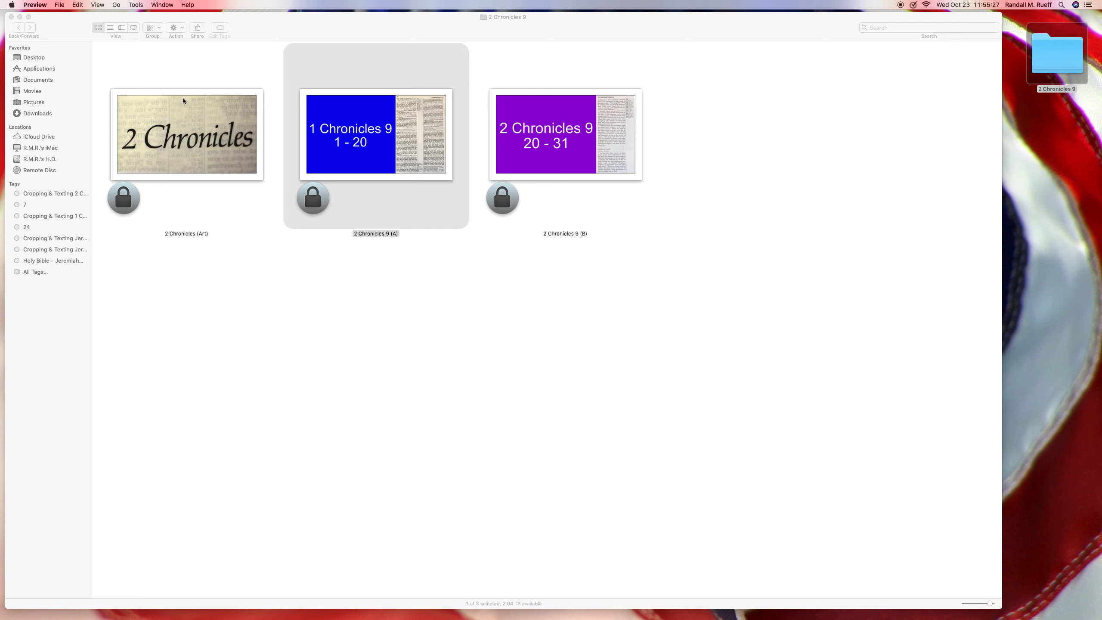
# - Unlock 2 Chronicles 9 (A) in its Info window and launch Affinity Photo from the Dock
pyautogui.click(406, 140)
pyautogui.press('super+i')
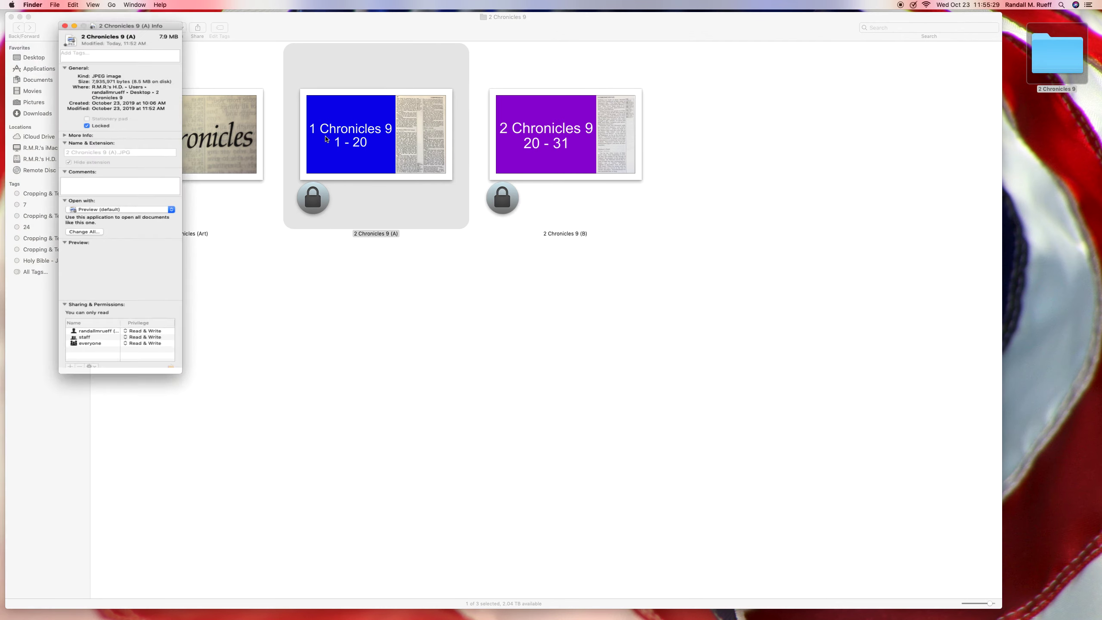
pyautogui.click(31, 131)
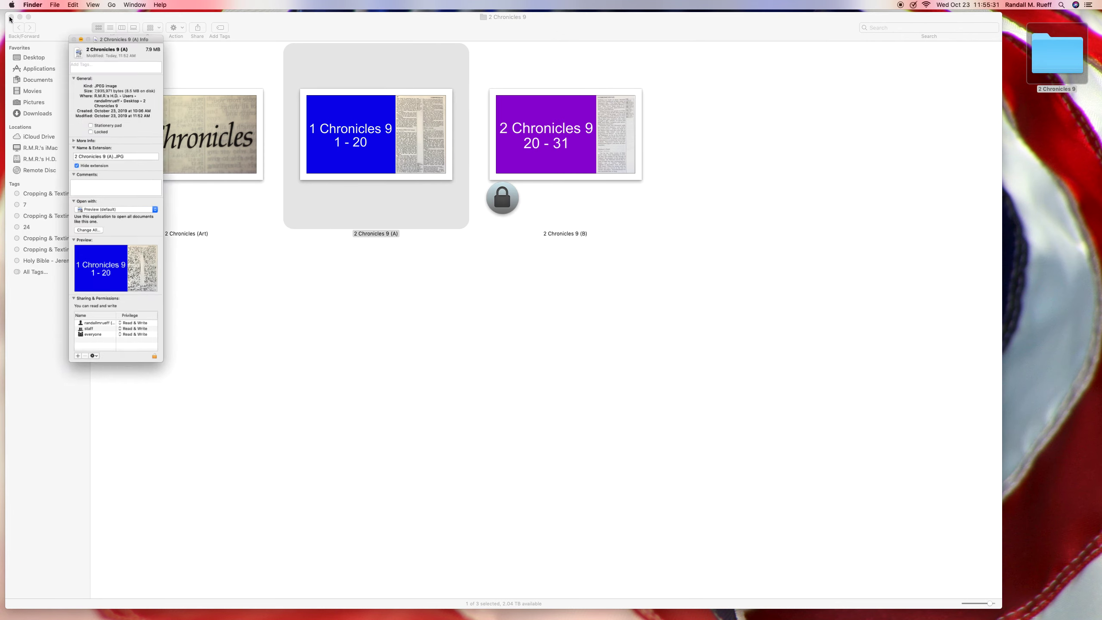
pyautogui.click(11, 19)
pyautogui.click(435, 317)
pyautogui.click(1079, 177)
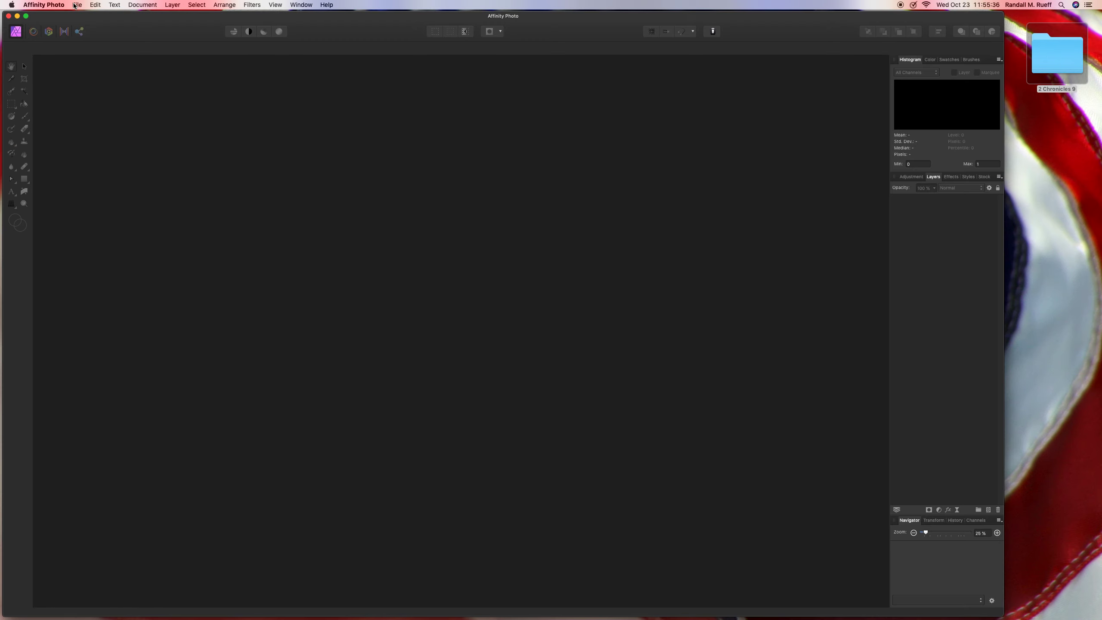
# - Open the 2 Chronicles 9 (A) image in Affinity Photo
pyautogui.click(78, 5)
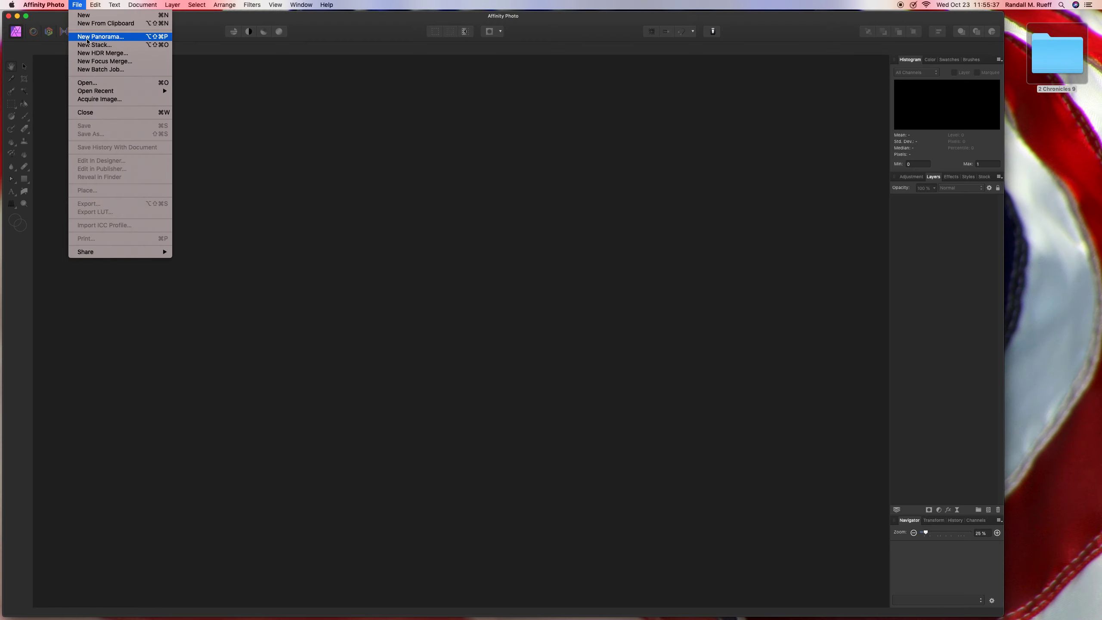
pyautogui.click(87, 83)
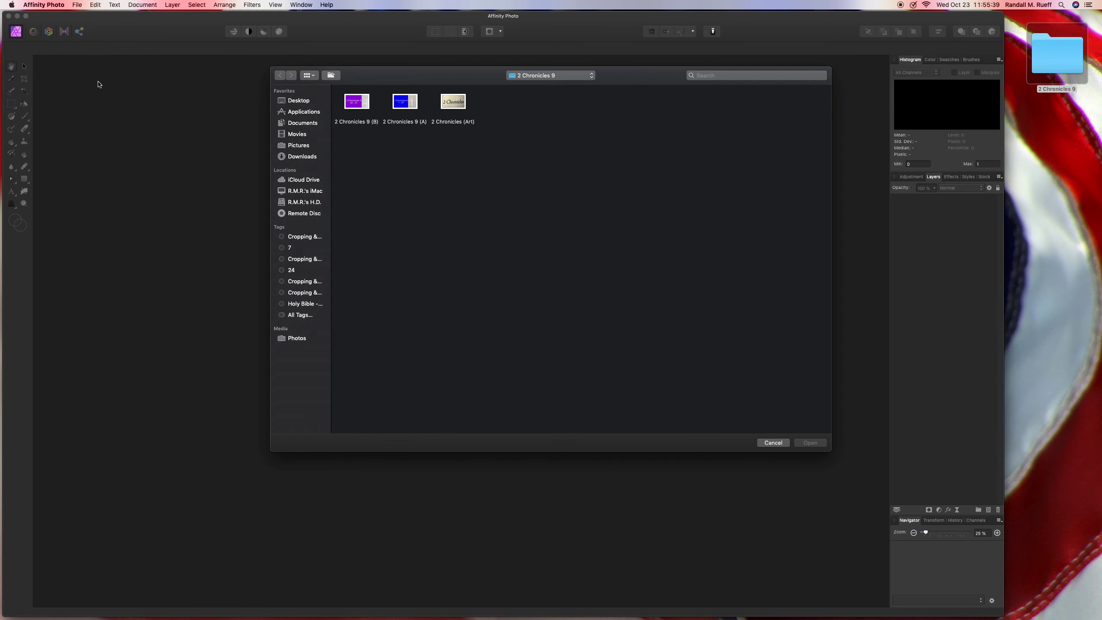
pyautogui.click(403, 103)
pyautogui.doubleClick(404, 102)
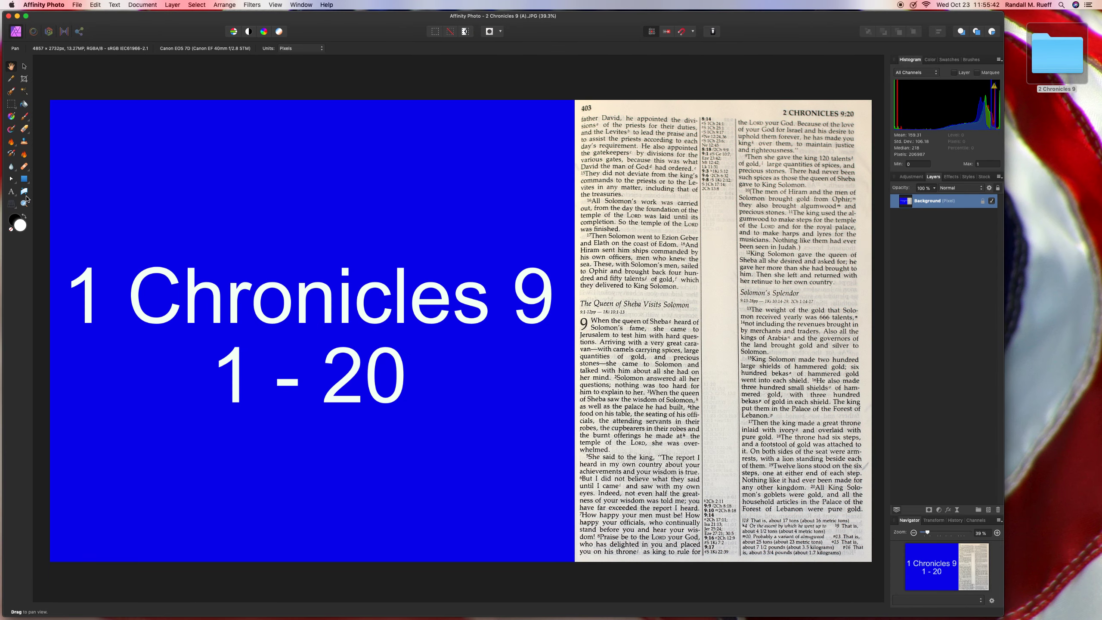
# - Cover the old title with a rectangle filled in the panel's blue, then save
pyautogui.click(26, 179)
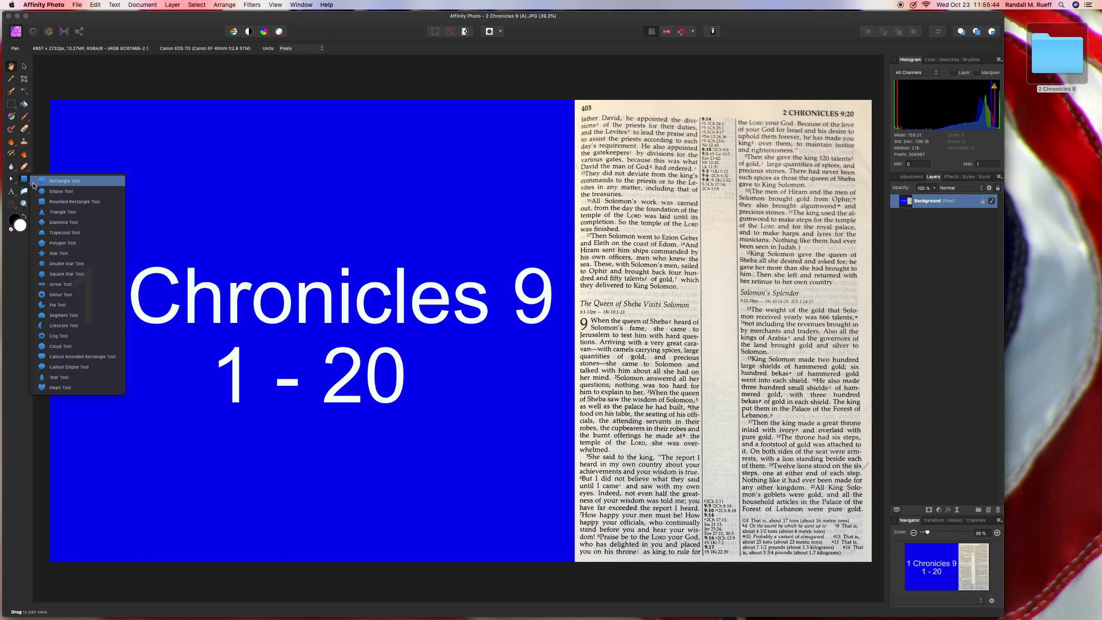
pyautogui.click(41, 183)
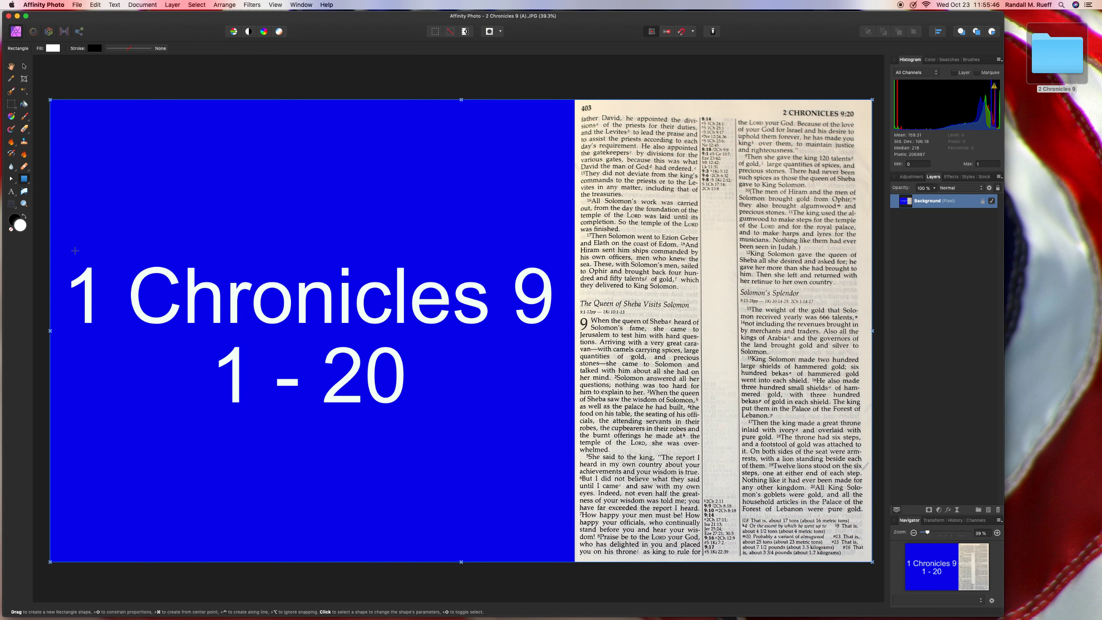
pyautogui.moveTo(64, 251); pyautogui.dragTo(559, 411)
pyautogui.click(20, 85)
pyautogui.click(115, 123)
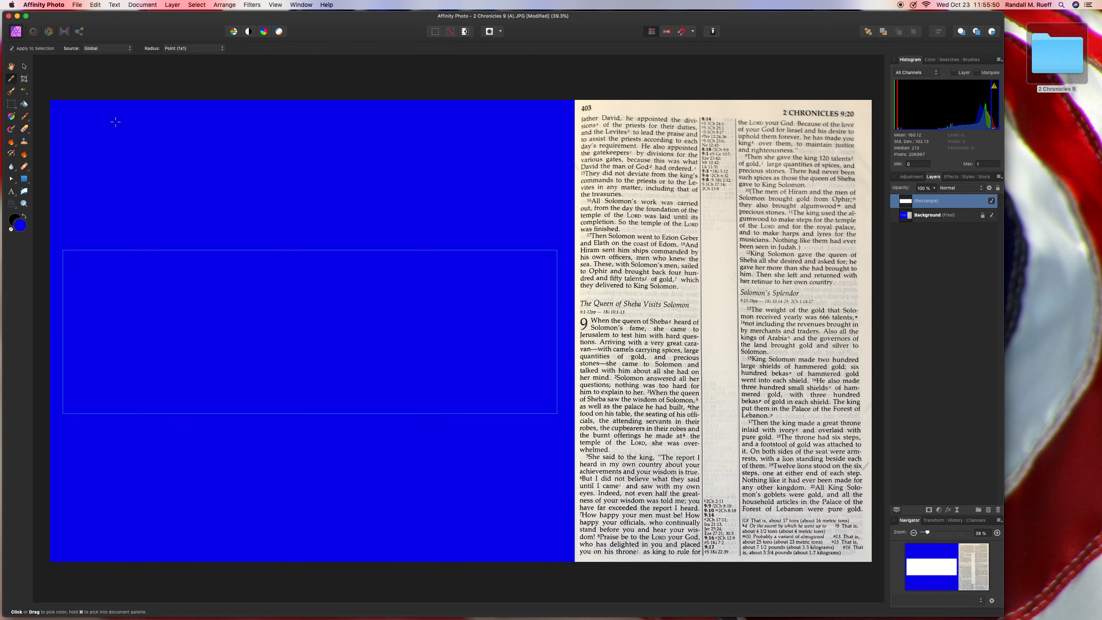
pyautogui.click(24, 66)
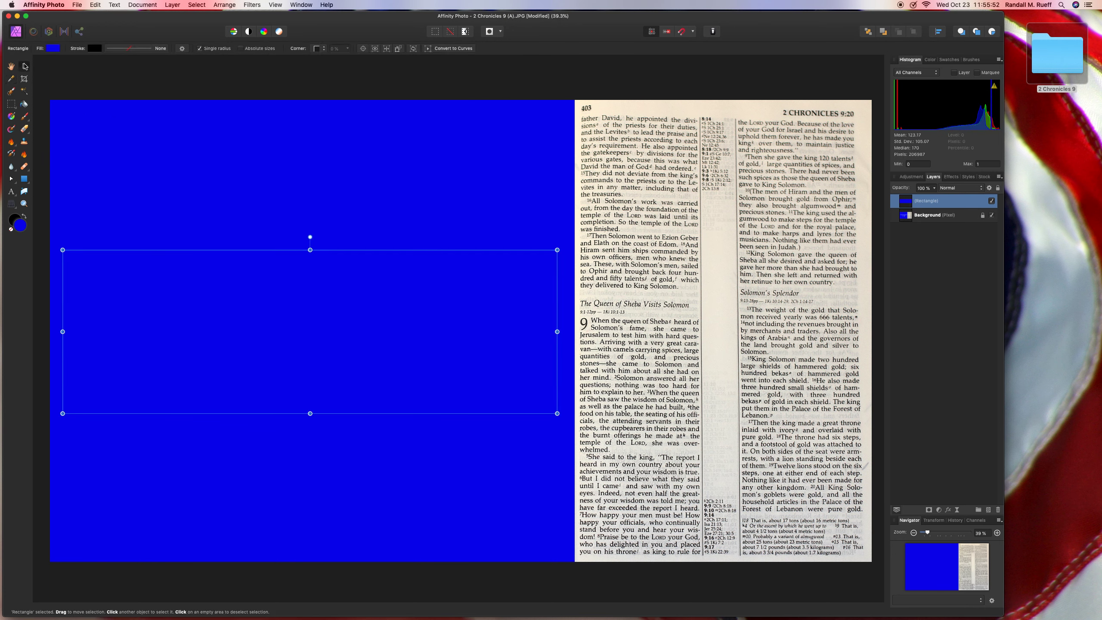
pyautogui.press('super+s')
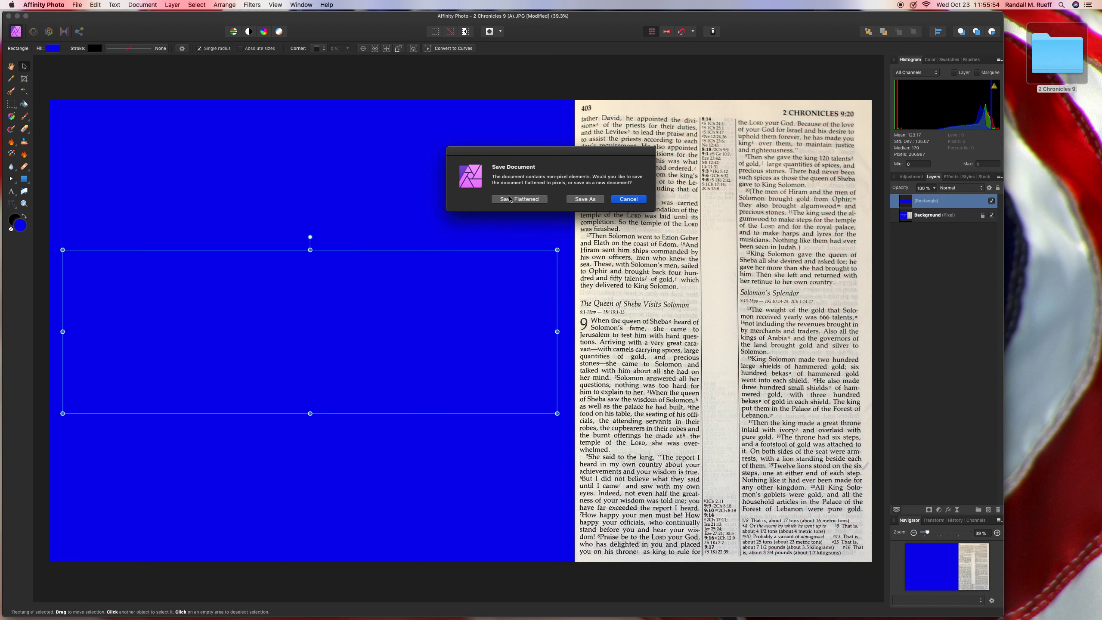
# - Save flattened and type a two-line Artistic Text title '2 Chronicles 9' / '1 - 20'
pyautogui.click(519, 199)
pyautogui.press('t')
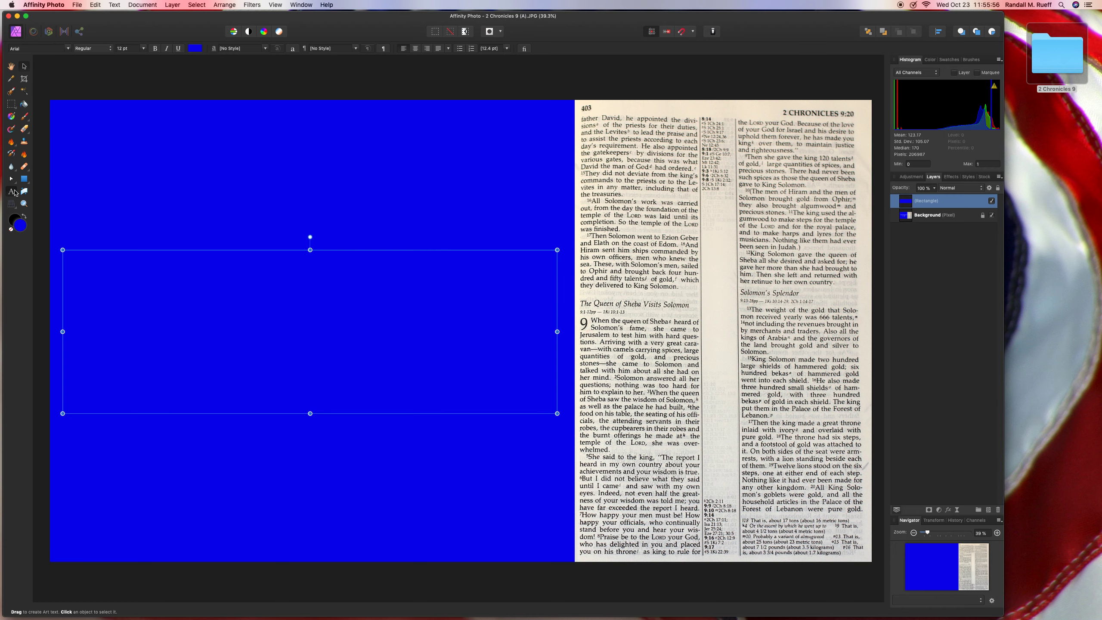
pyautogui.click(76, 207)
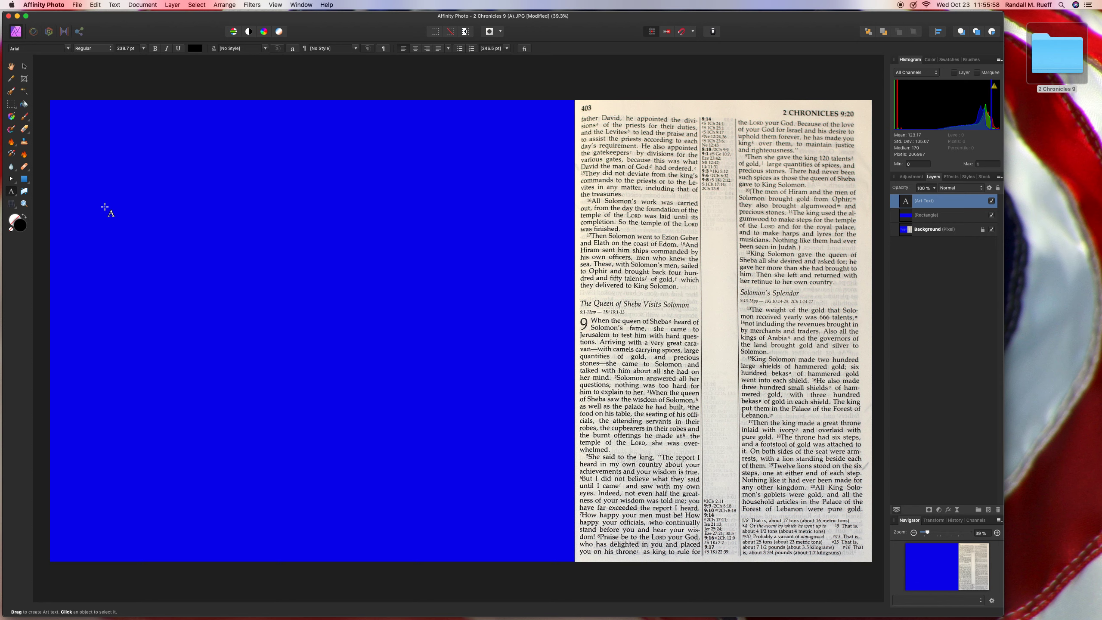
pyautogui.write('2 Chron')
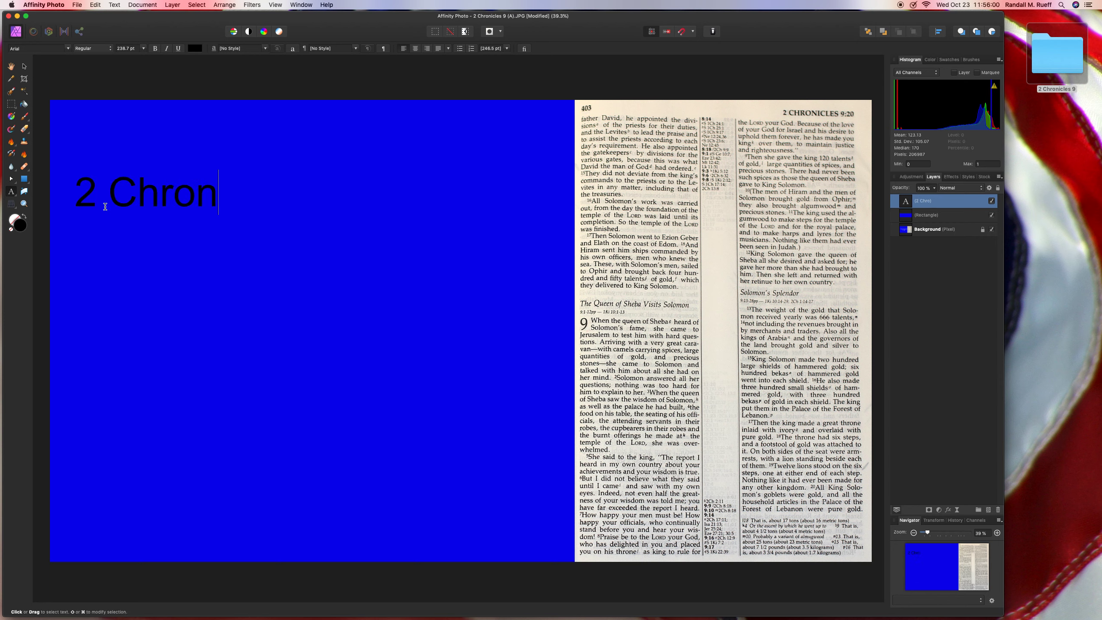
pyautogui.write('icles 9')
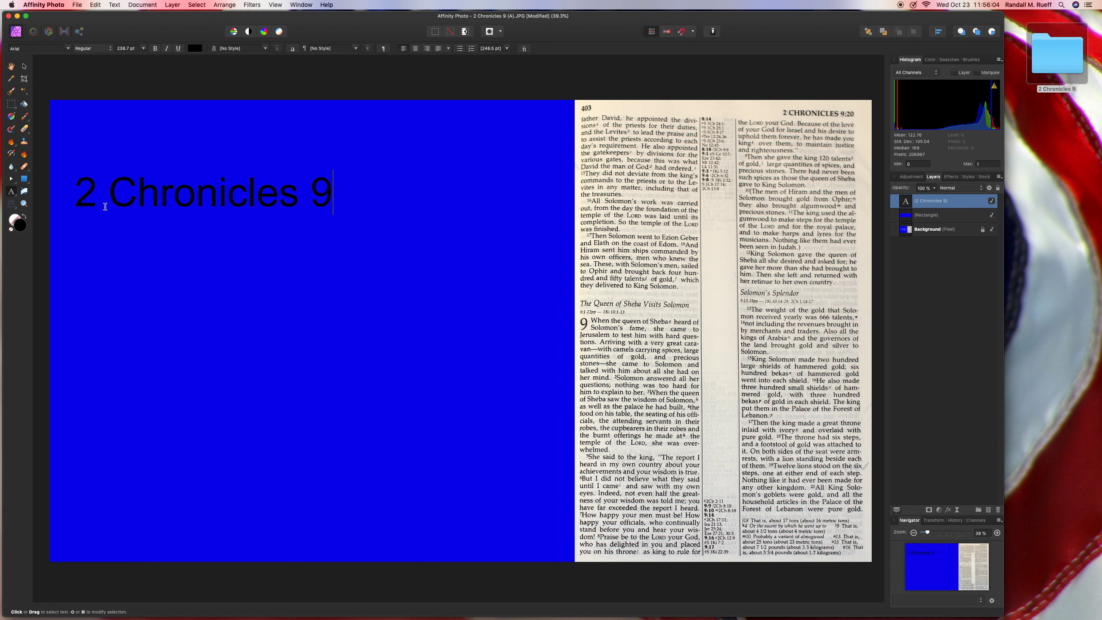
pyautogui.press('Return')
pyautogui.write('1 - ')
pyautogui.write('20')
# - Centre-align both title lines and make the text white
pyautogui.press('super+a')
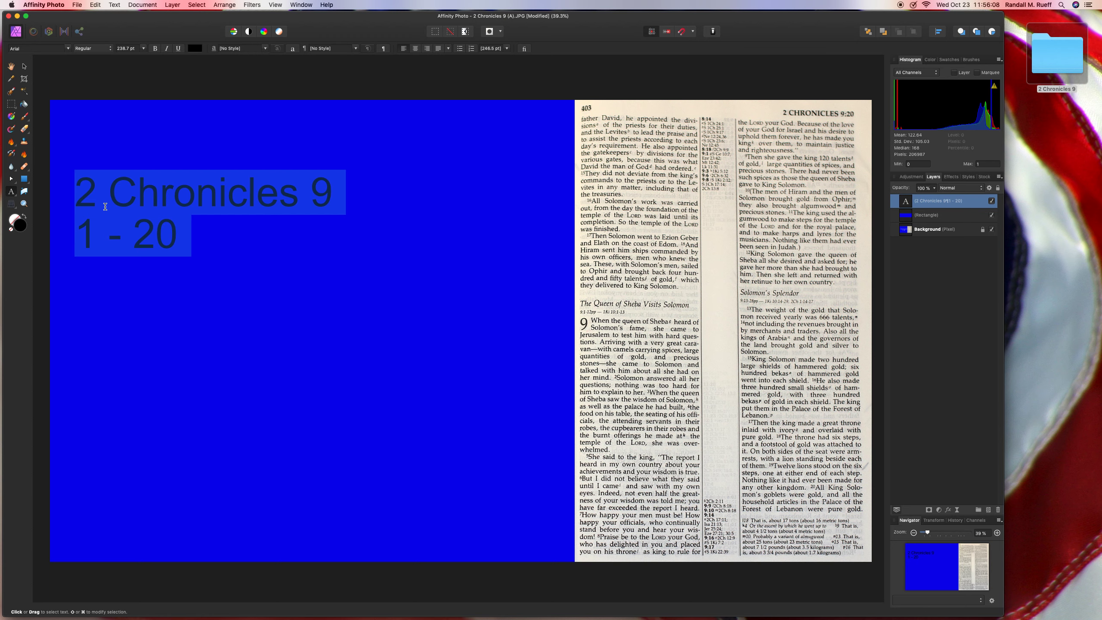
pyautogui.click(104, 207)
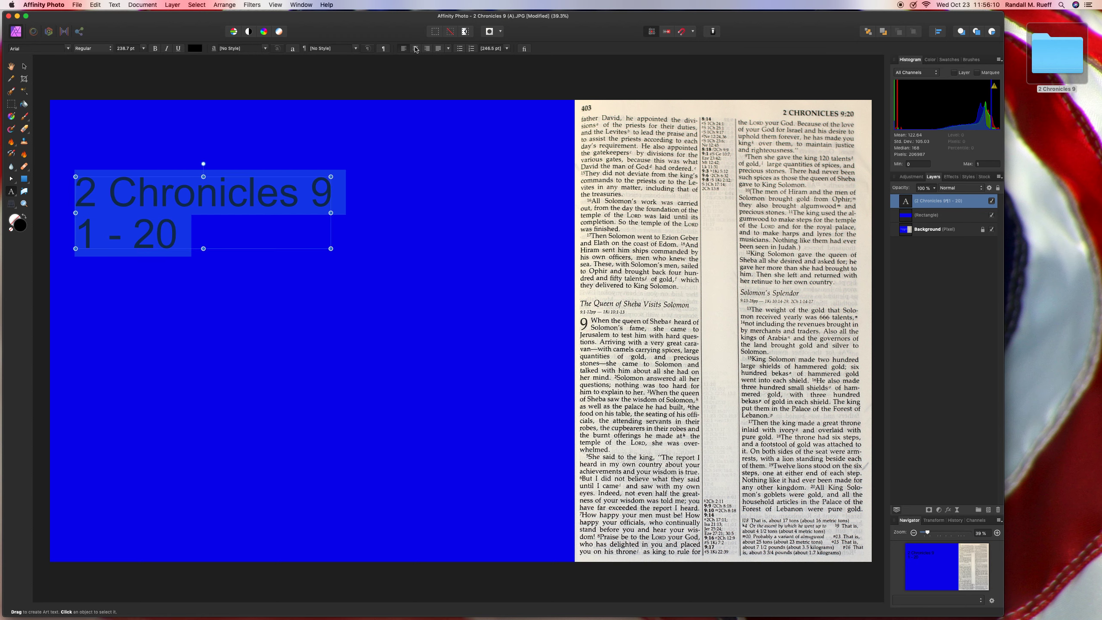
pyautogui.click(415, 49)
pyautogui.click(195, 48)
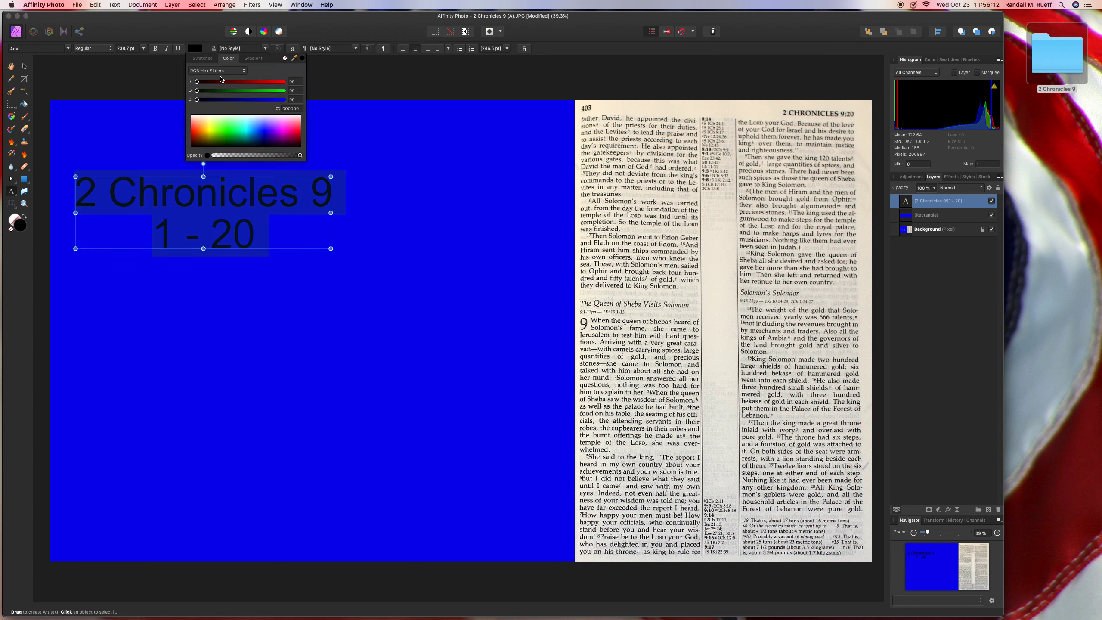
pyautogui.click(200, 116)
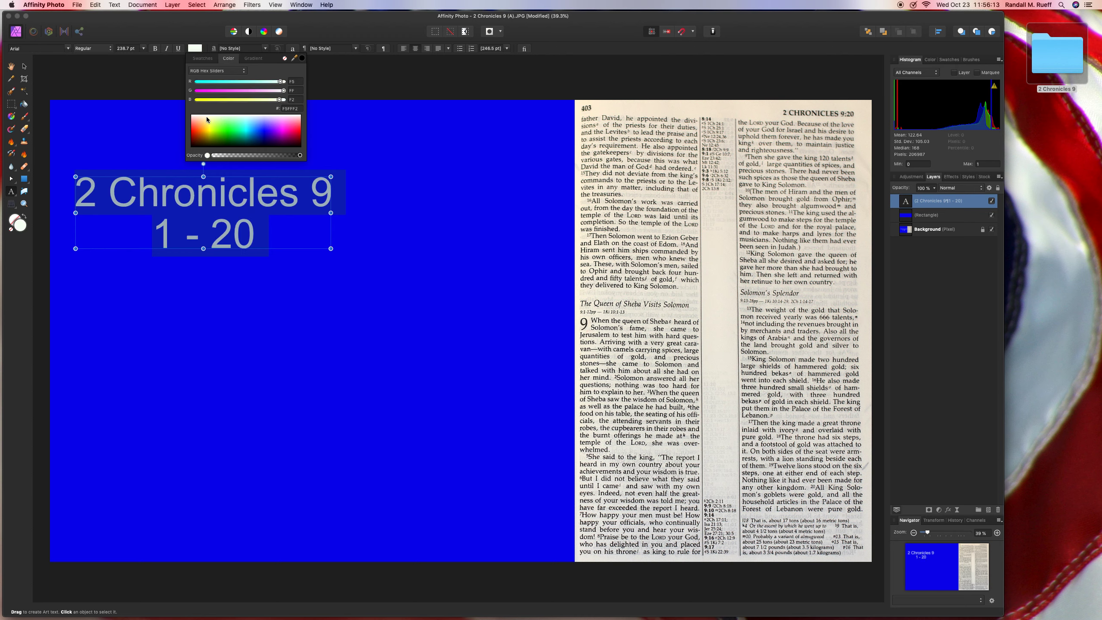
pyautogui.click(37, 77)
# - Enlarge the title and centre it on the blue panel
pyautogui.moveTo(228, 201); pyautogui.dragTo(217, 200)
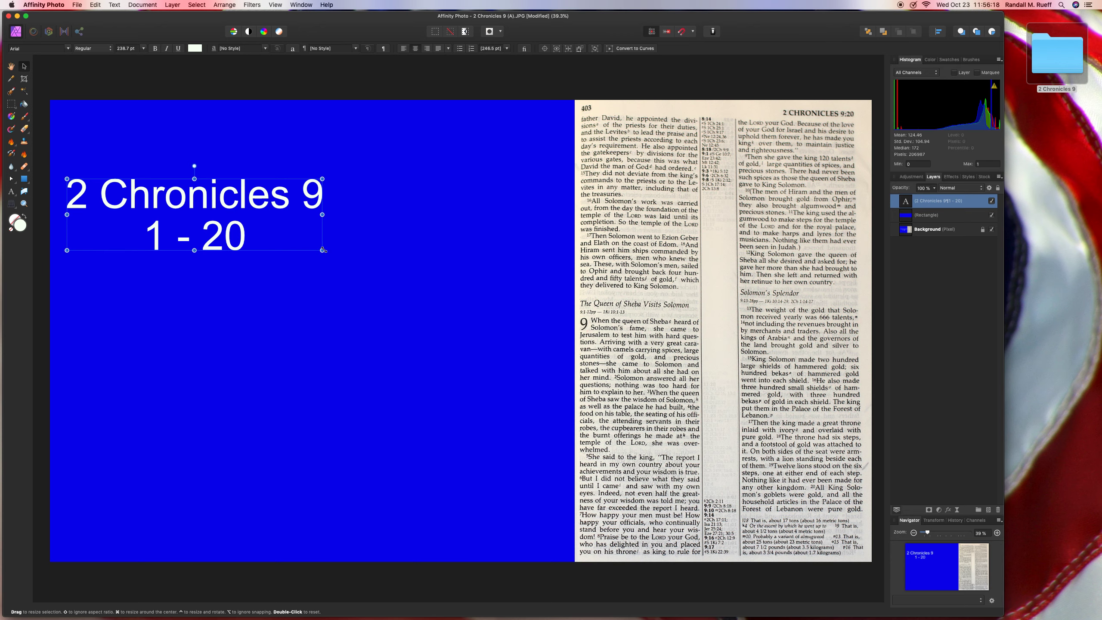
pyautogui.moveTo(320, 249); pyautogui.dragTo(543, 321)
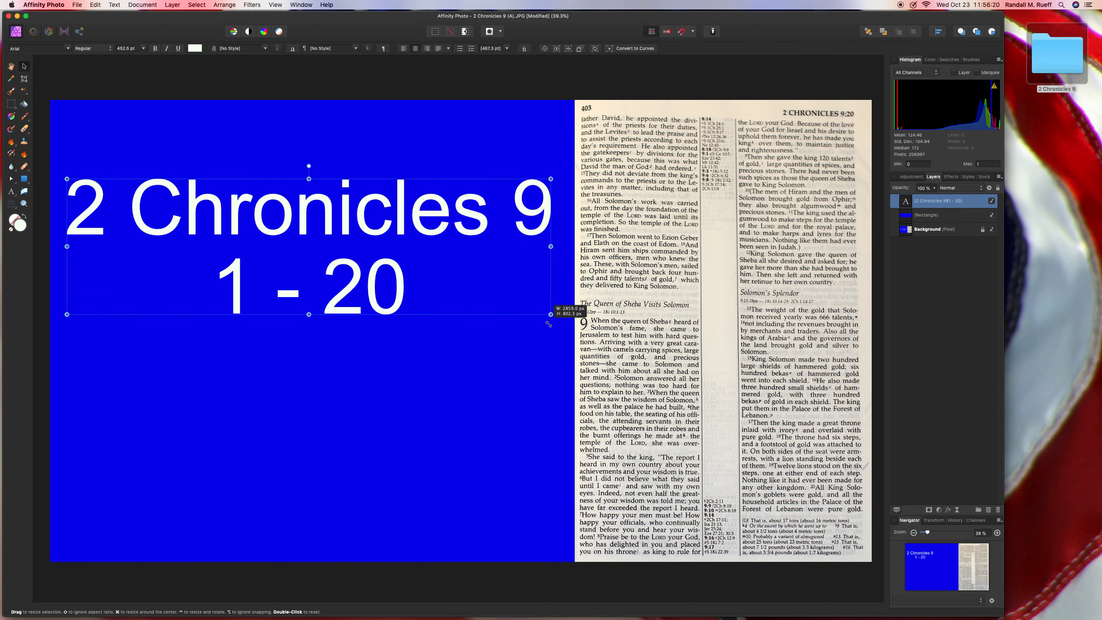
pyautogui.moveTo(388, 228); pyautogui.dragTo(396, 306)
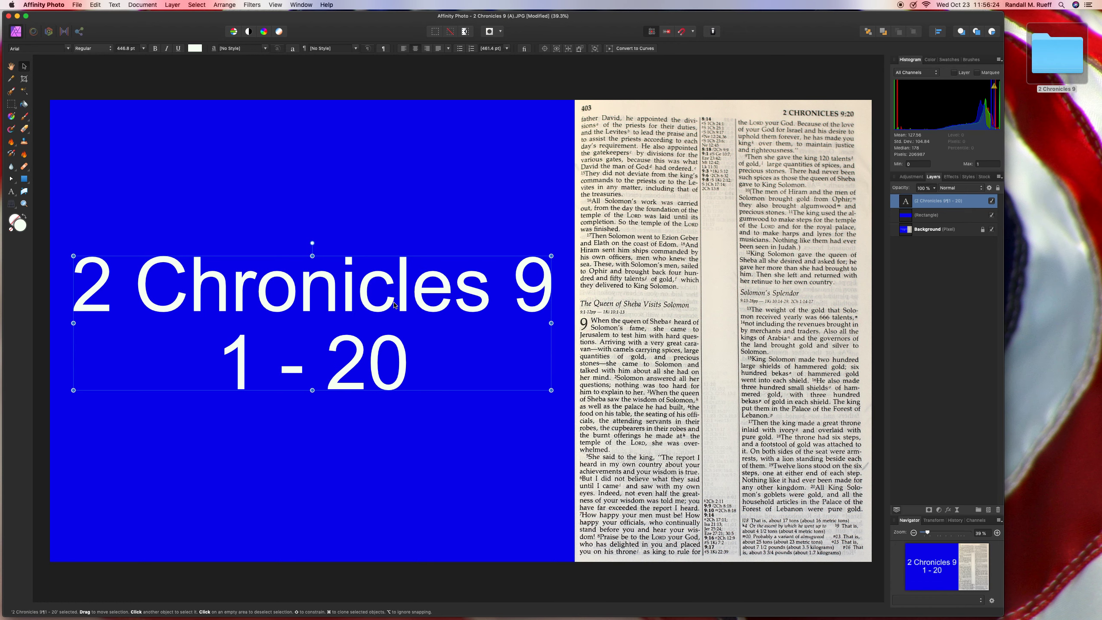
pyautogui.moveTo(395, 306); pyautogui.dragTo(394, 305)
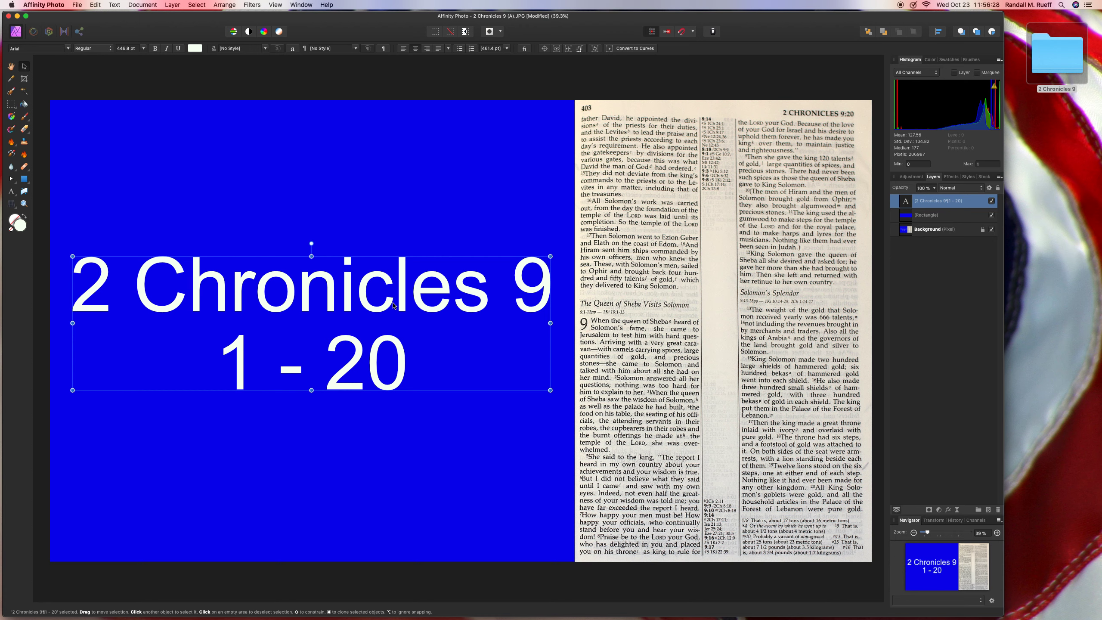
pyautogui.click(112, 87)
# - Save the (A) image flattened and quit Affinity Photo
pyautogui.press('super+s')
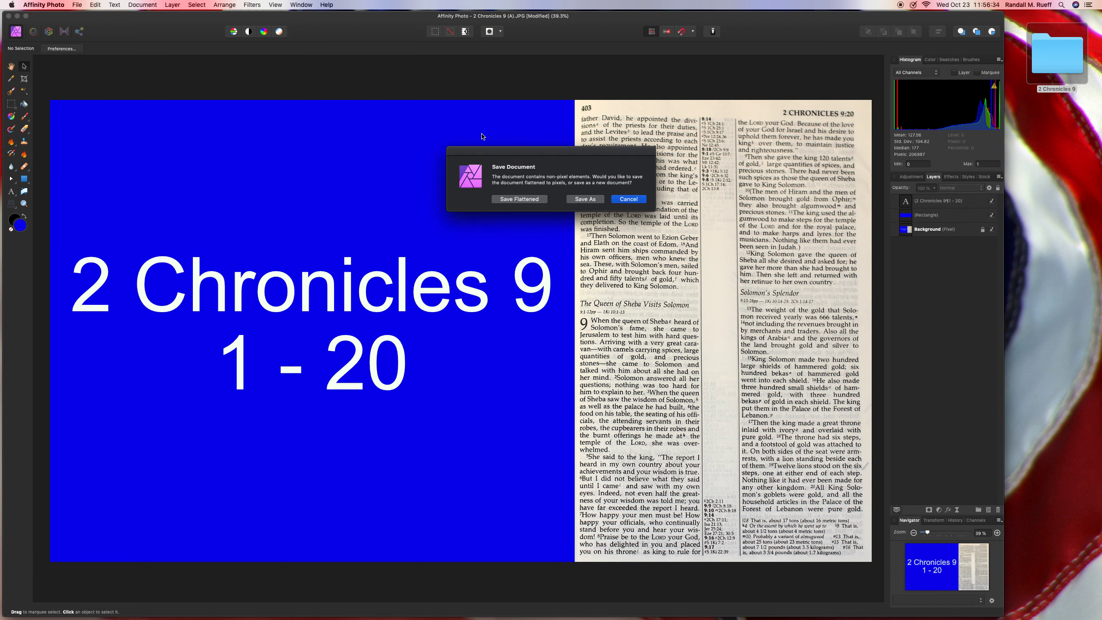
pyautogui.click(519, 199)
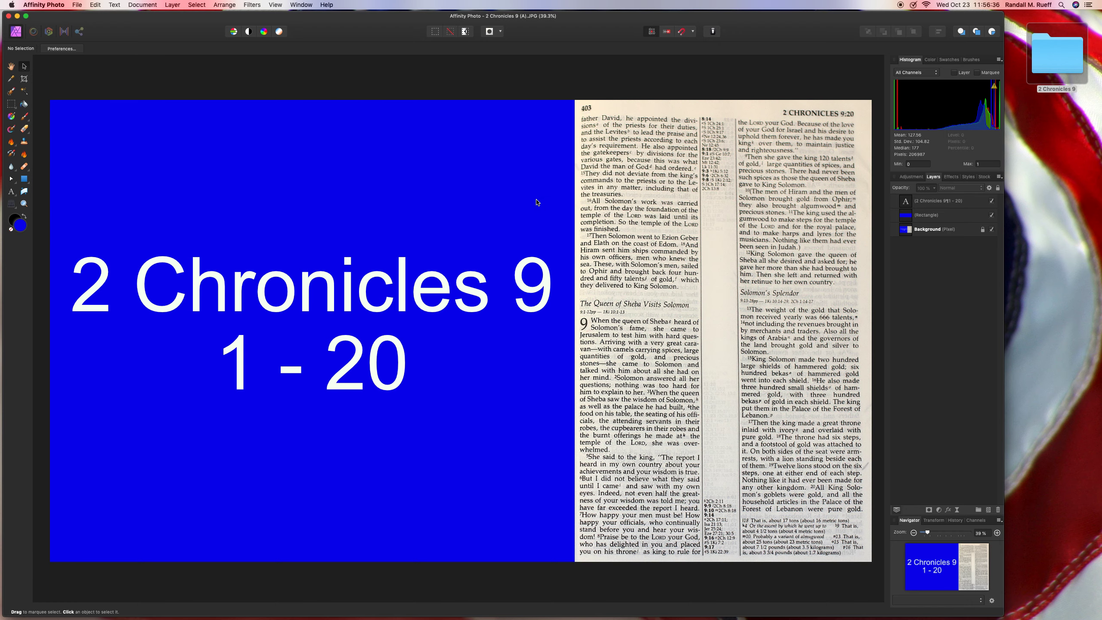
pyautogui.press('super+q')
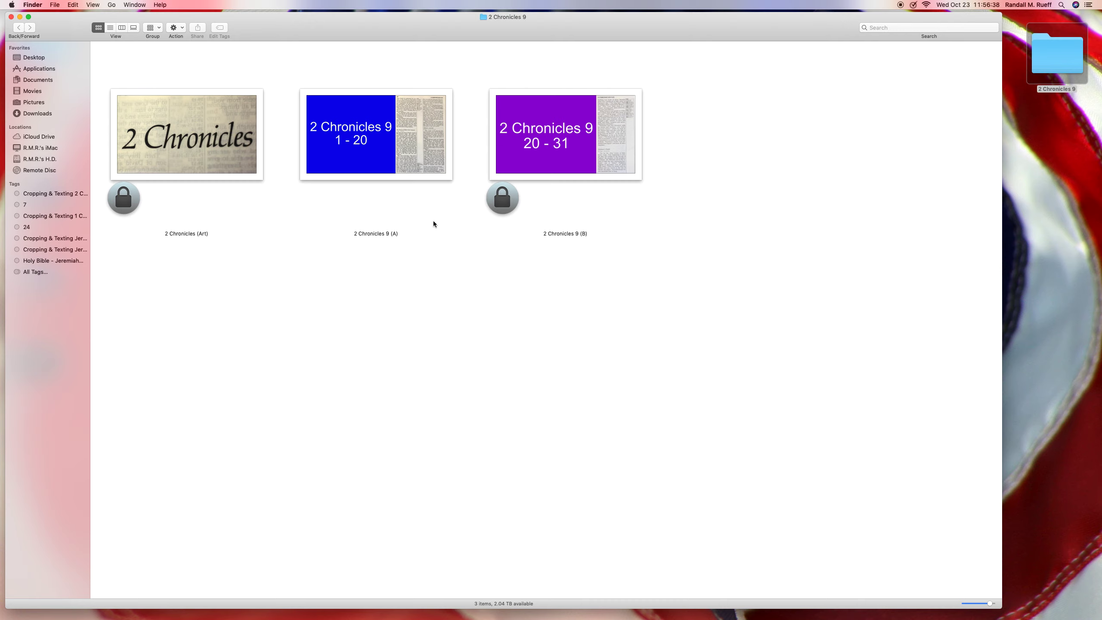
# - Lock the 2 Chronicles 9 (A) file again in Finder's Info window
pyautogui.click(403, 144)
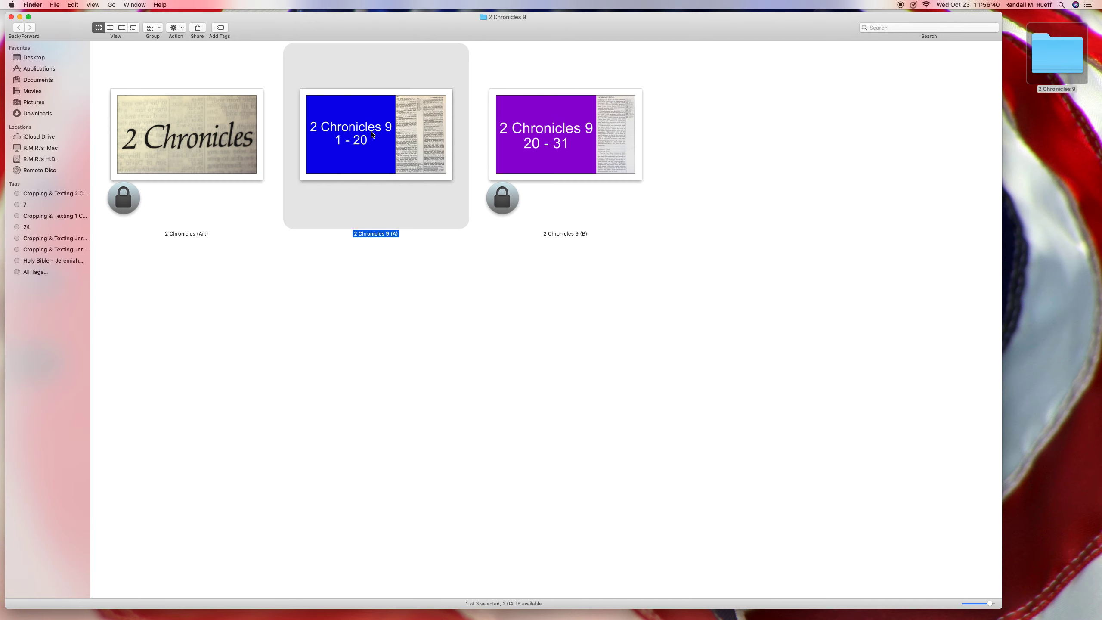
pyautogui.press('super+i')
pyautogui.click(31, 130)
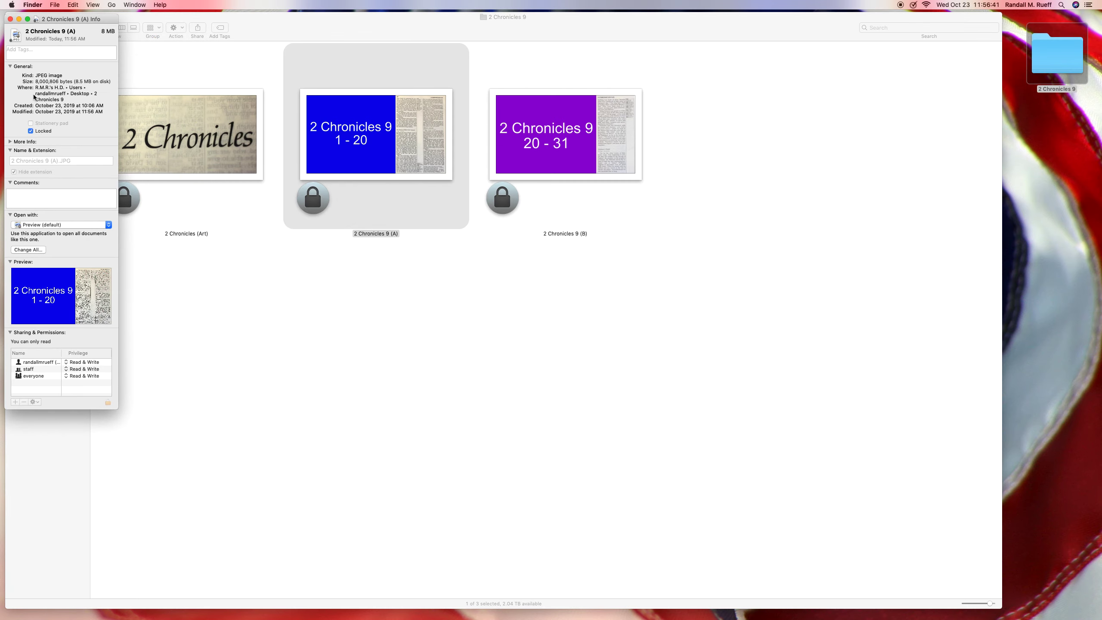
pyautogui.click(10, 19)
pyautogui.click(262, 61)
# - Open the locked 2 Chronicles 9 (A) image in Preview and nudge the window into place
pyautogui.doubleClick(376, 134)
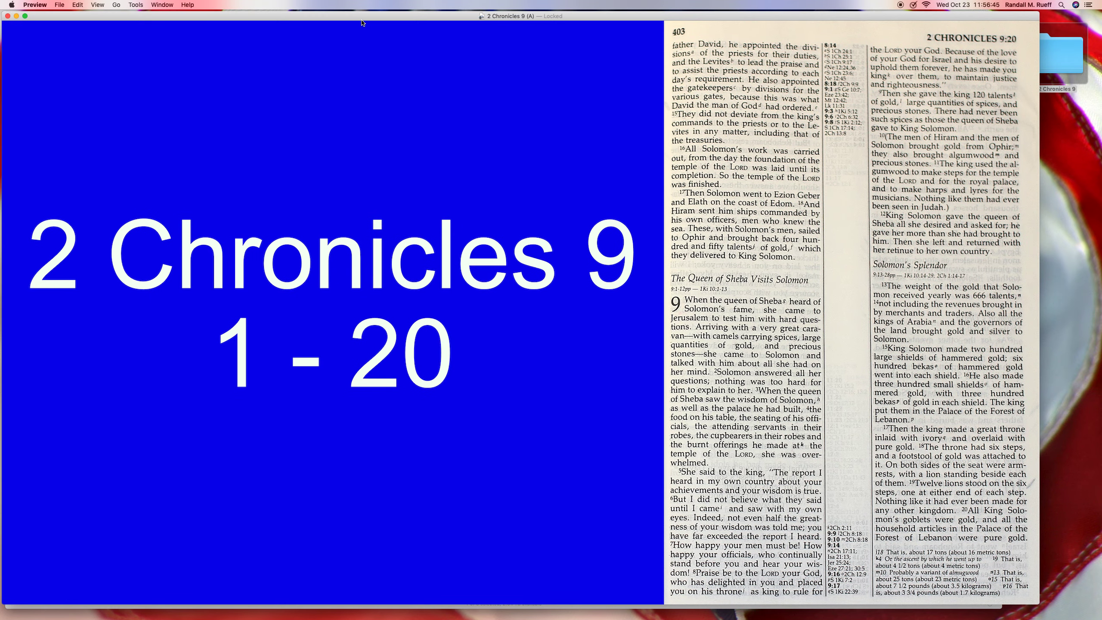
pyautogui.moveTo(357, 27); pyautogui.dragTo(381, 24)
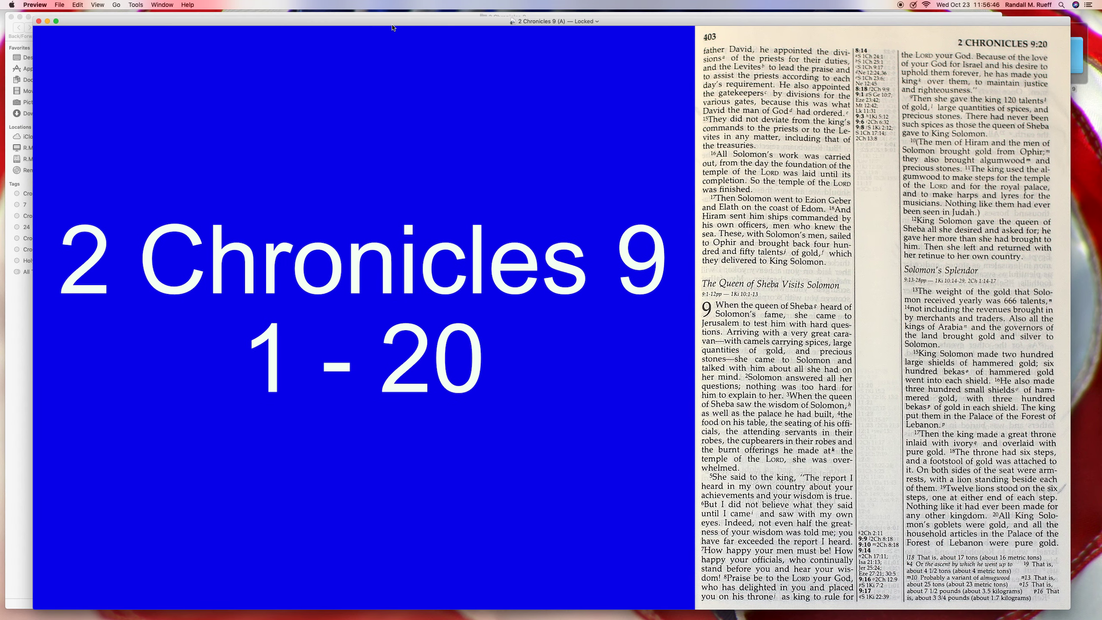